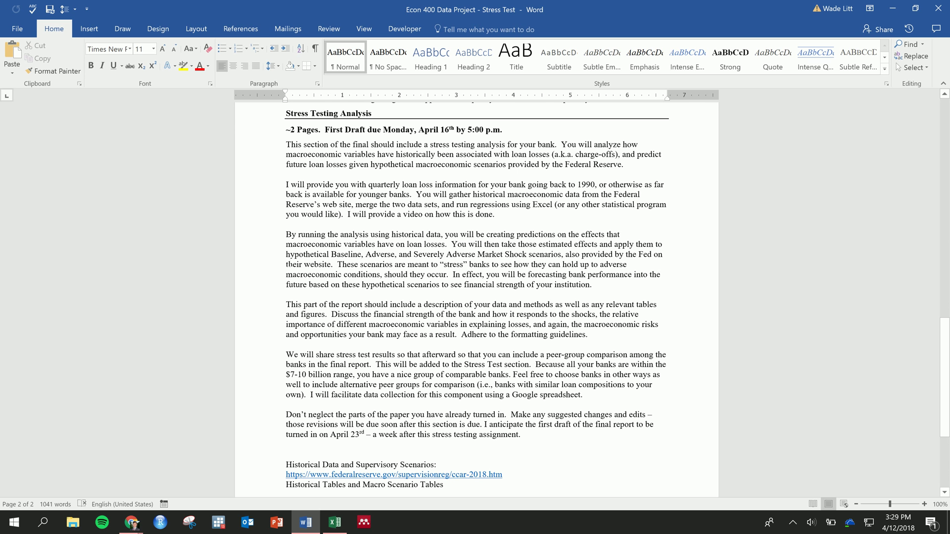
- Highlight the Baseline, Adverse and Severely Adverse scenarios phrase, then switch to the BankData workbook
{"action": "left_click_drag", "start_coordinate": [331, 255], "coordinate": [553, 255]}
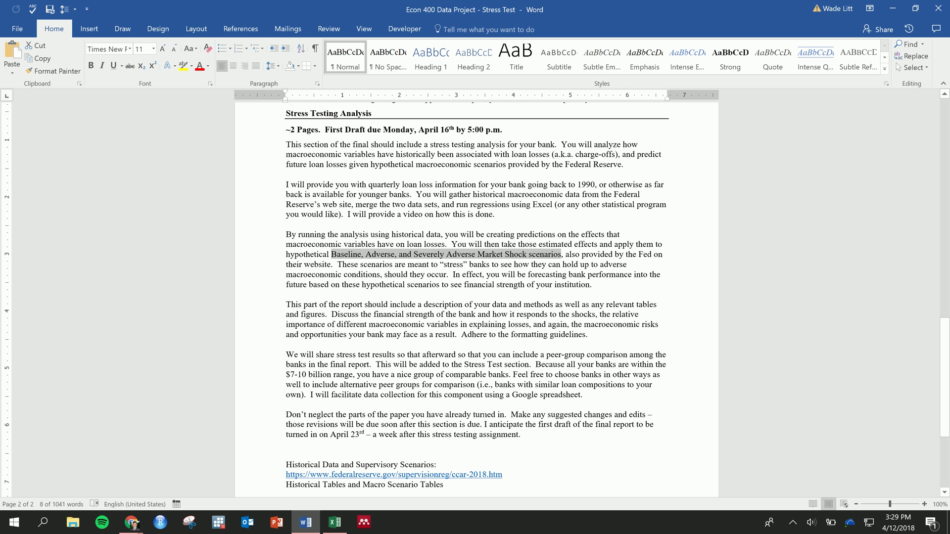
{"action": "left_click", "coordinate": [393, 404]}
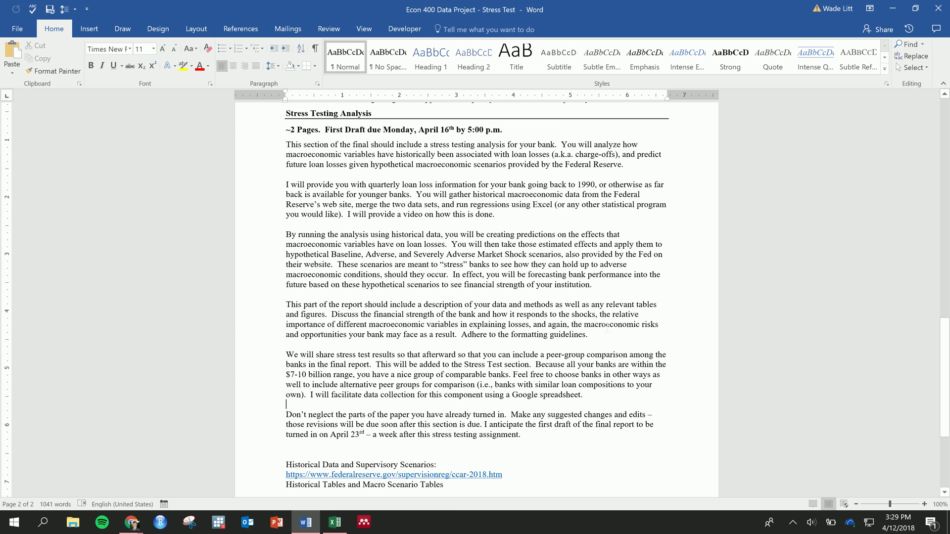
{"action": "key", "text": "alt+Tab"}
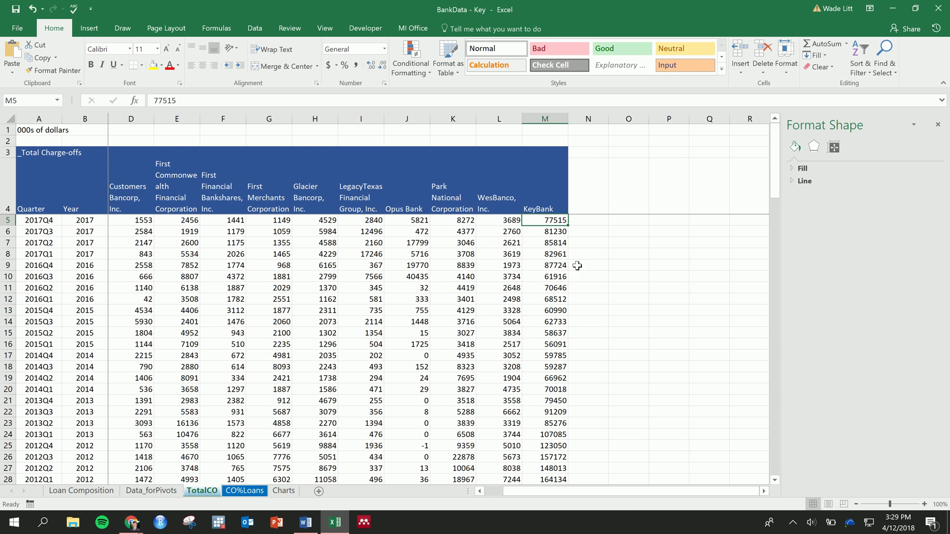
{"action": "left_click_drag", "start_coordinate": [547, 183], "coordinate": [557, 244]}
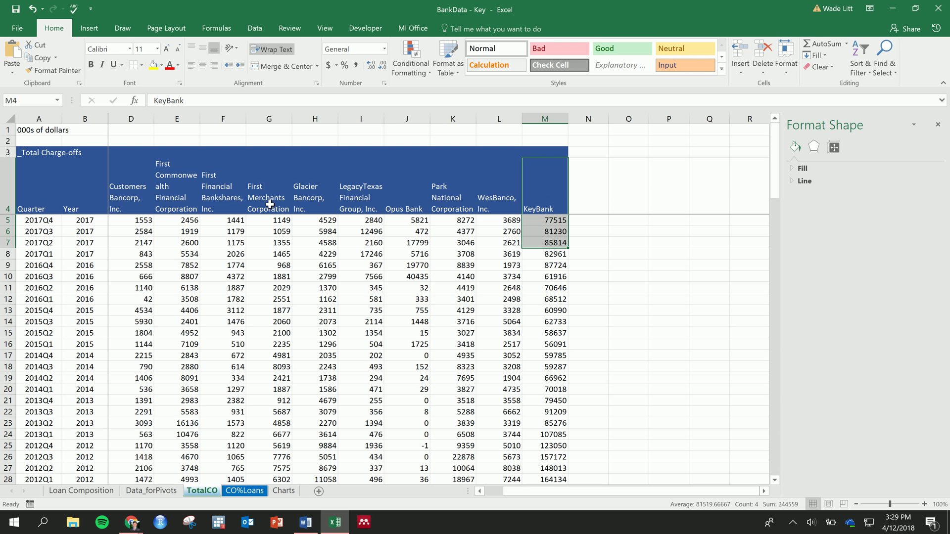
{"action": "left_click", "coordinate": [47, 155]}
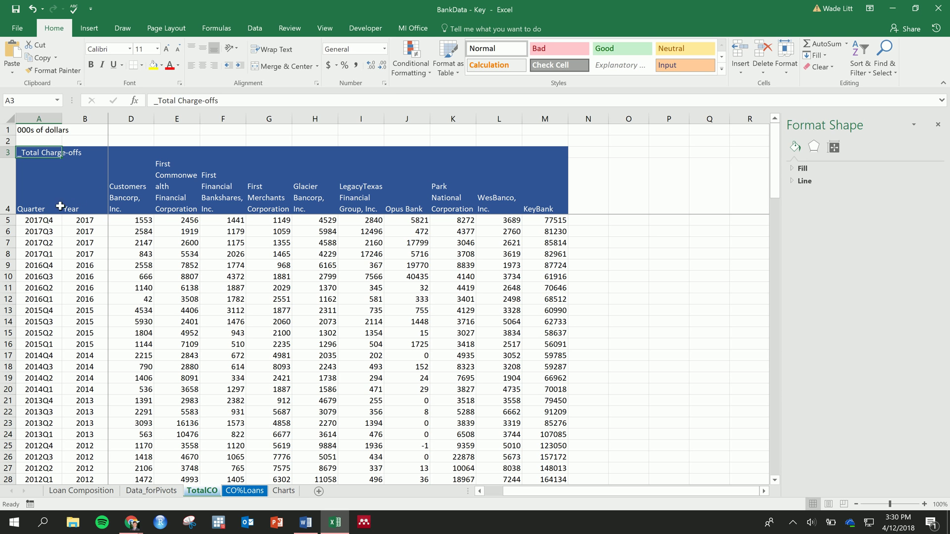
{"action": "left_click", "coordinate": [45, 211]}
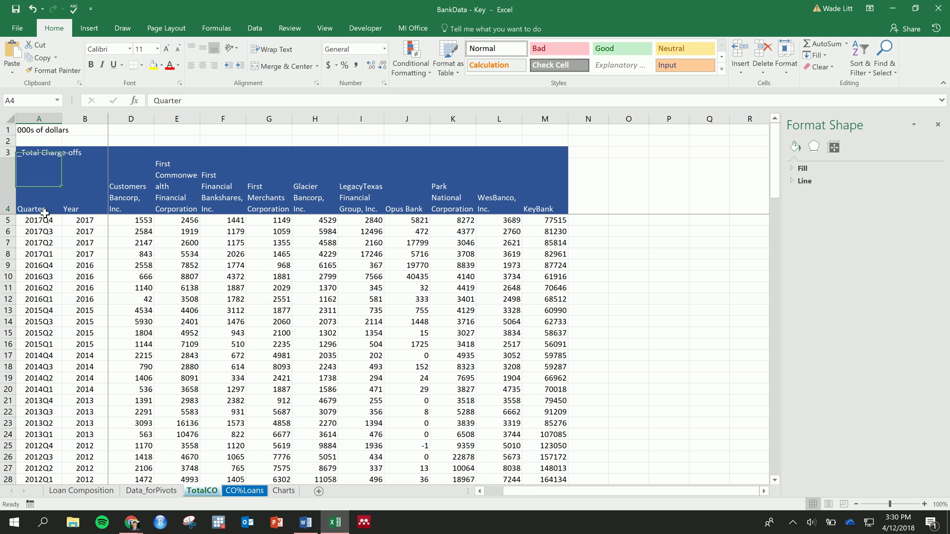
{"action": "left_click", "coordinate": [46, 156]}
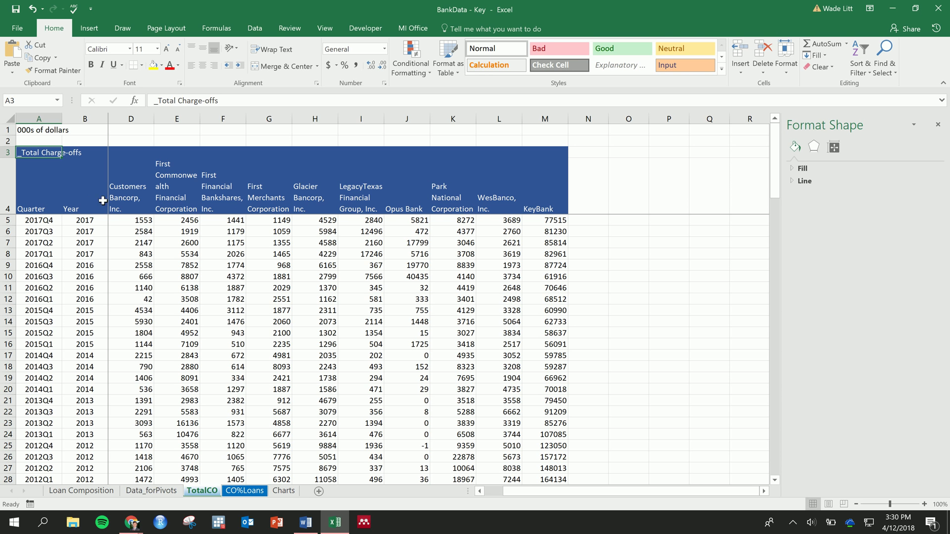
{"action": "left_click", "coordinate": [44, 221]}
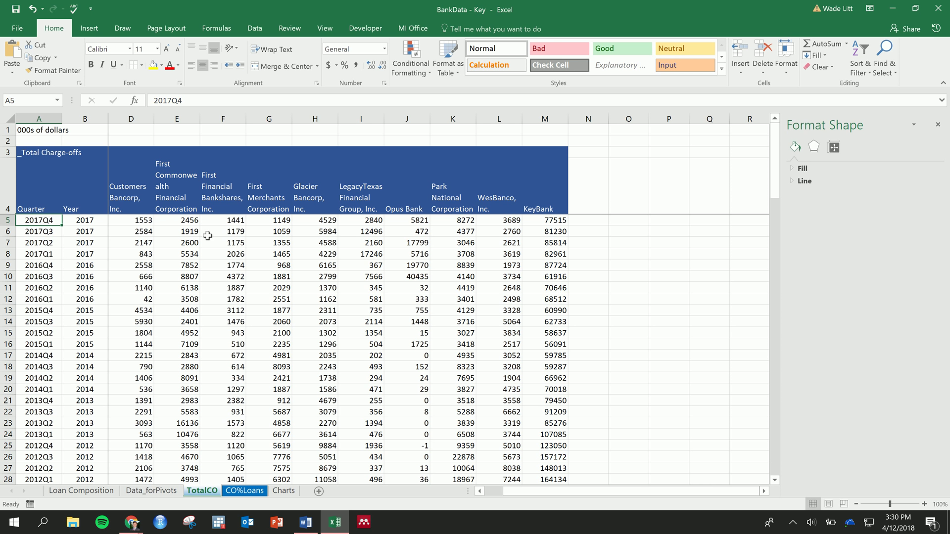
{"action": "key", "text": "ctrl+shift+Down"}
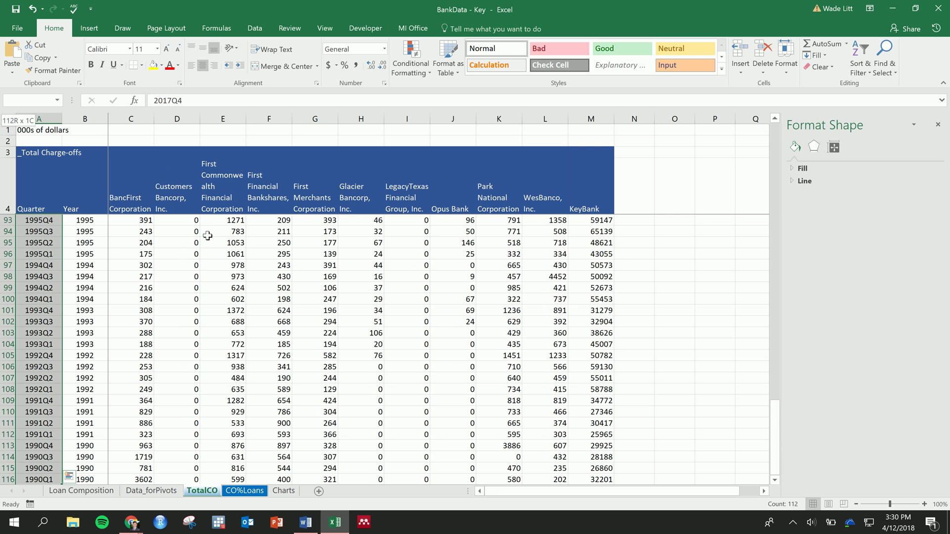
{"action": "left_click", "coordinate": [45, 479]}
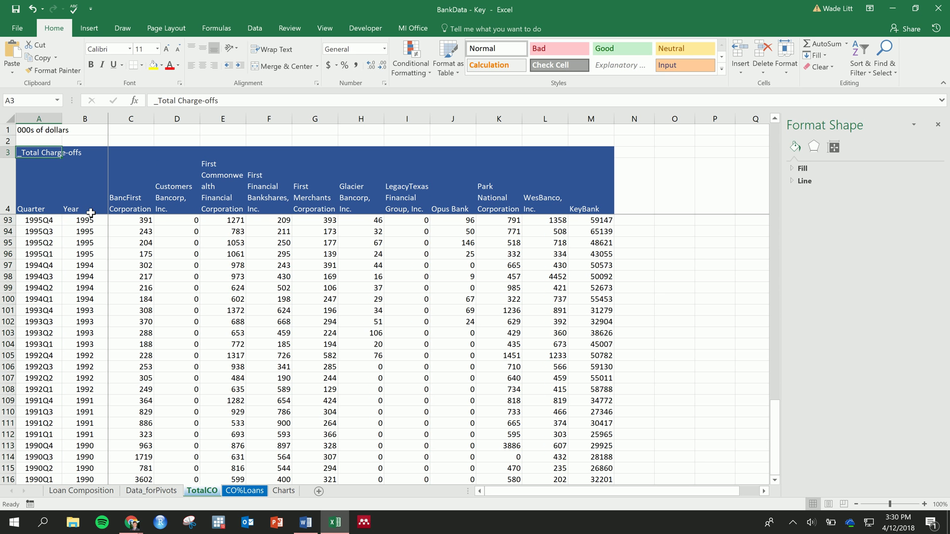
{"action": "left_click", "coordinate": [91, 213]}
{"action": "key", "text": "Down"}
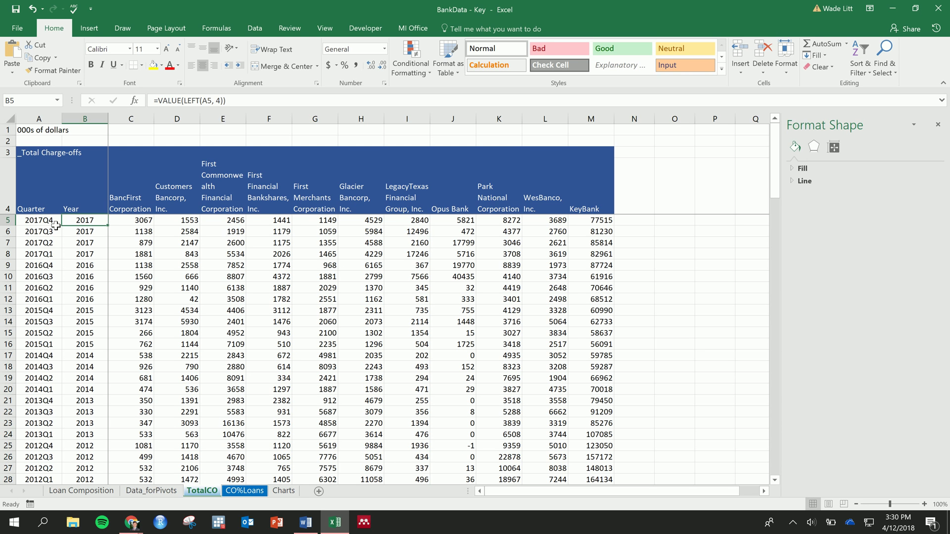
{"action": "left_click_drag", "start_coordinate": [183, 101], "coordinate": [221, 101]}
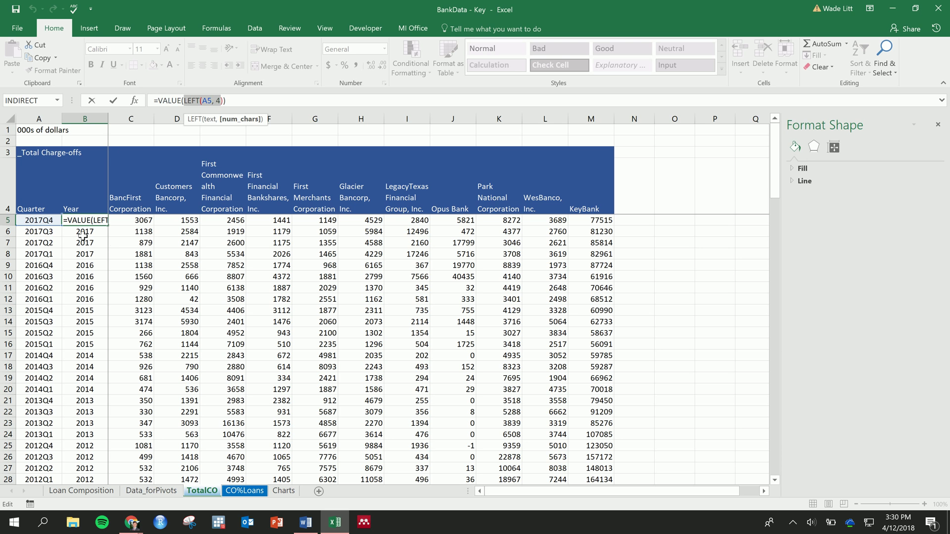
{"action": "left_click_drag", "start_coordinate": [157, 100], "coordinate": [183, 100]}
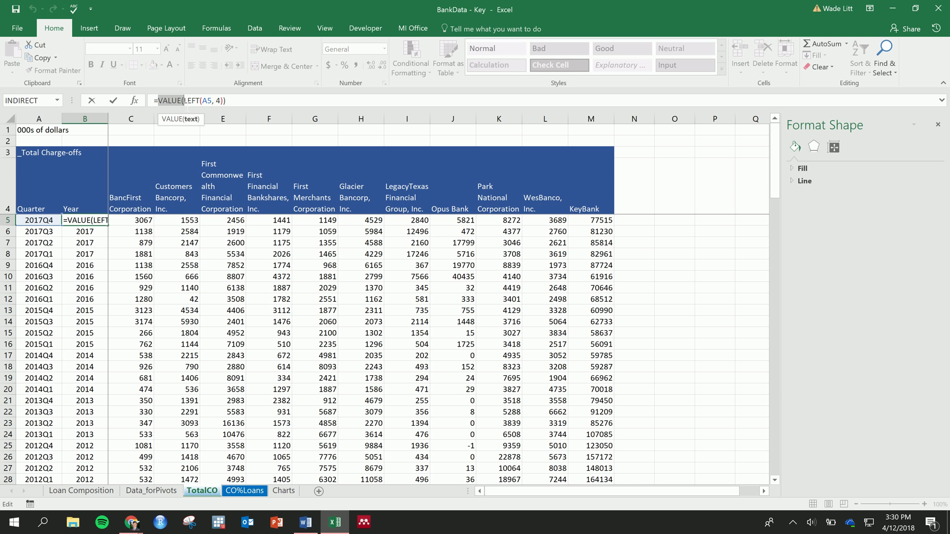
{"action": "left_click", "coordinate": [187, 100]}
{"action": "key", "text": "Escape"}
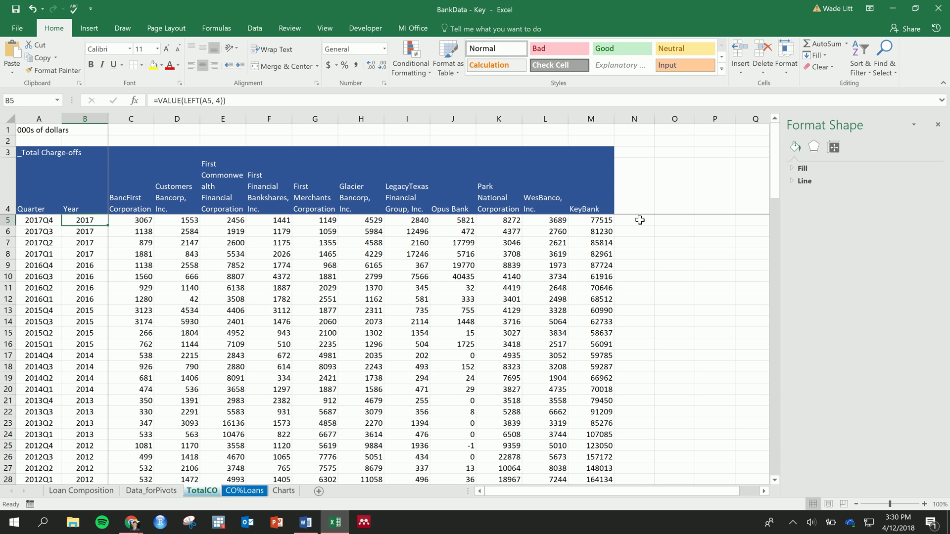
- Select the KeyBank column from header M4 down to its last value
{"action": "left_click", "coordinate": [604, 209]}
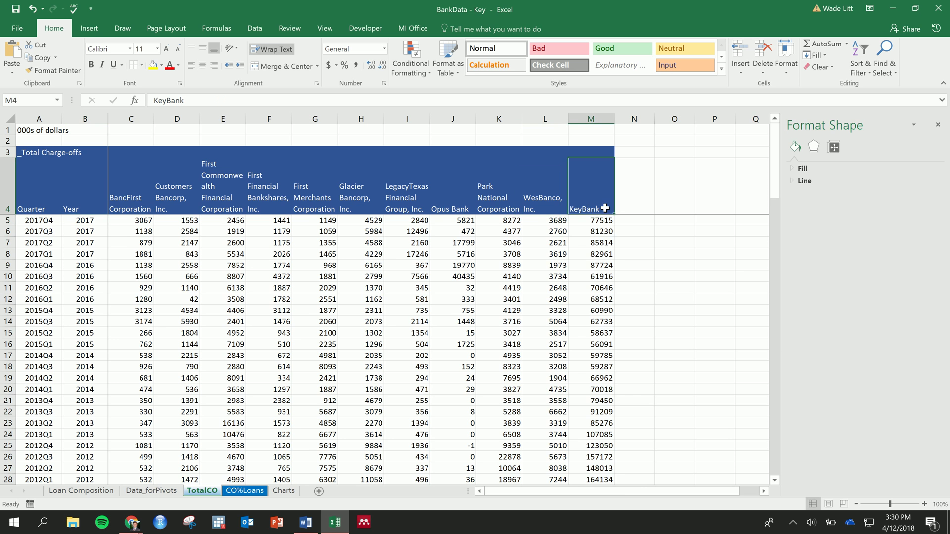
{"action": "key", "text": "ctrl+shift+Down"}
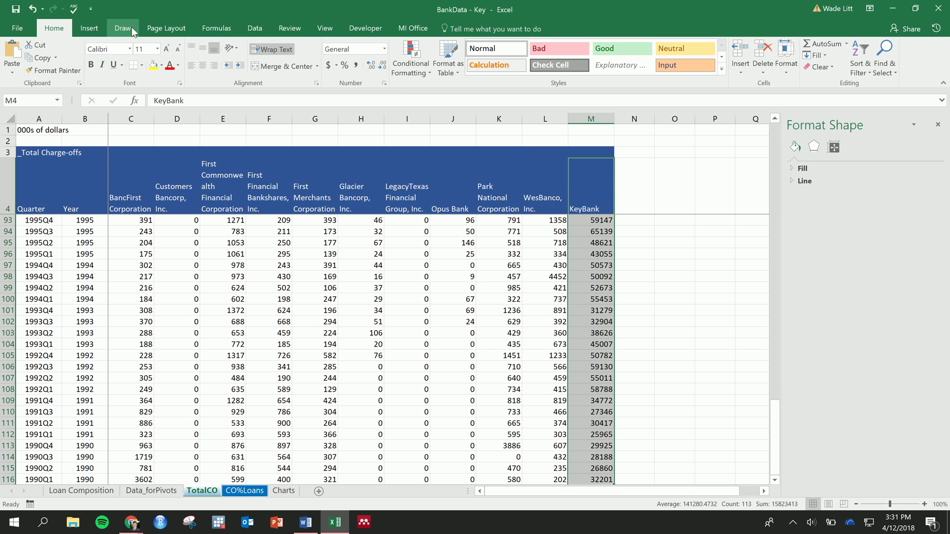
{"action": "left_click", "coordinate": [603, 208]}
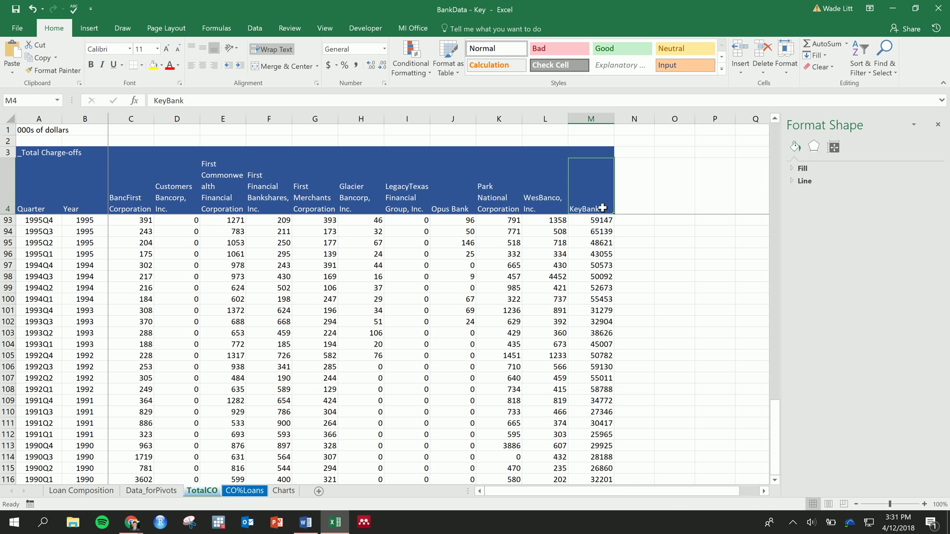
{"action": "key", "text": "ctrl+shift+Down"}
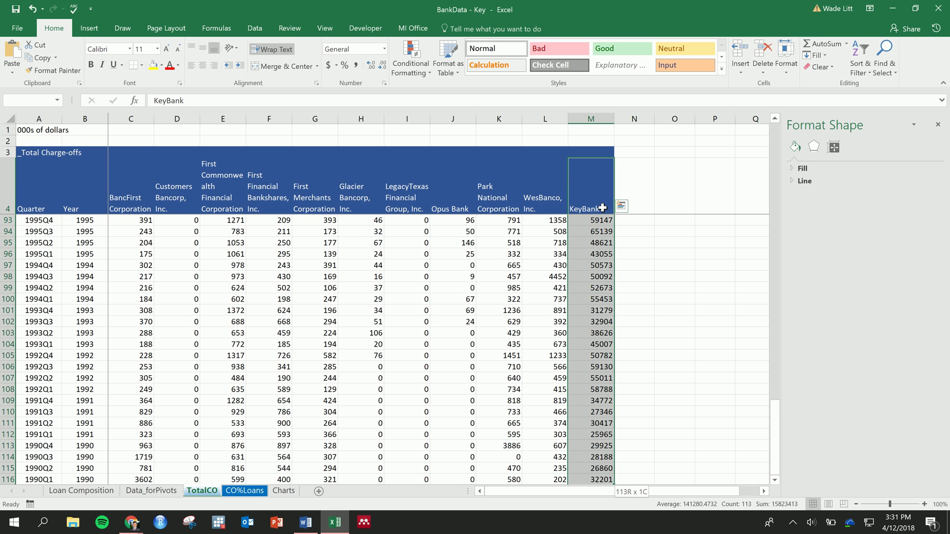
{"action": "scroll", "coordinate": [627, 330], "scroll_direction": "down", "scroll_amount": 2}
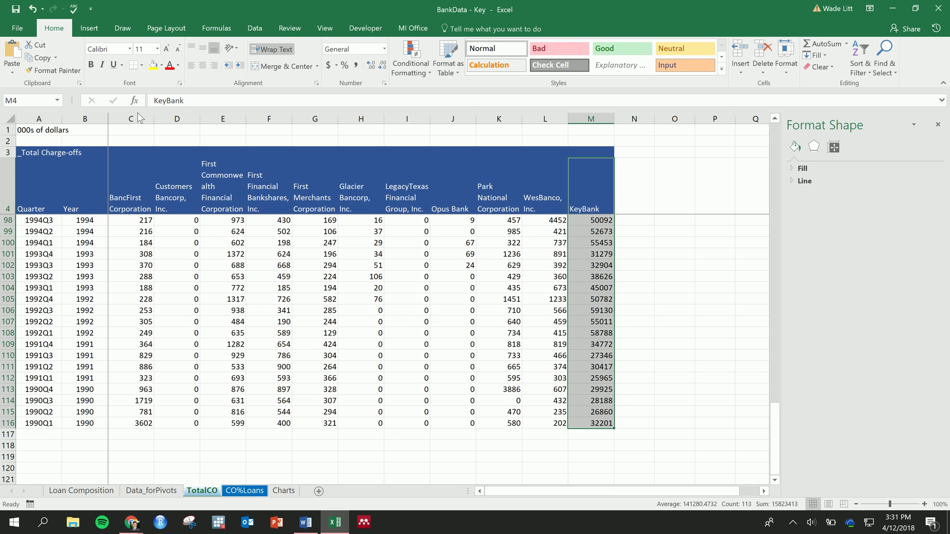
- Insert a line chart of the KeyBank charge-offs and position it over the upper table
{"action": "left_click", "coordinate": [99, 31]}
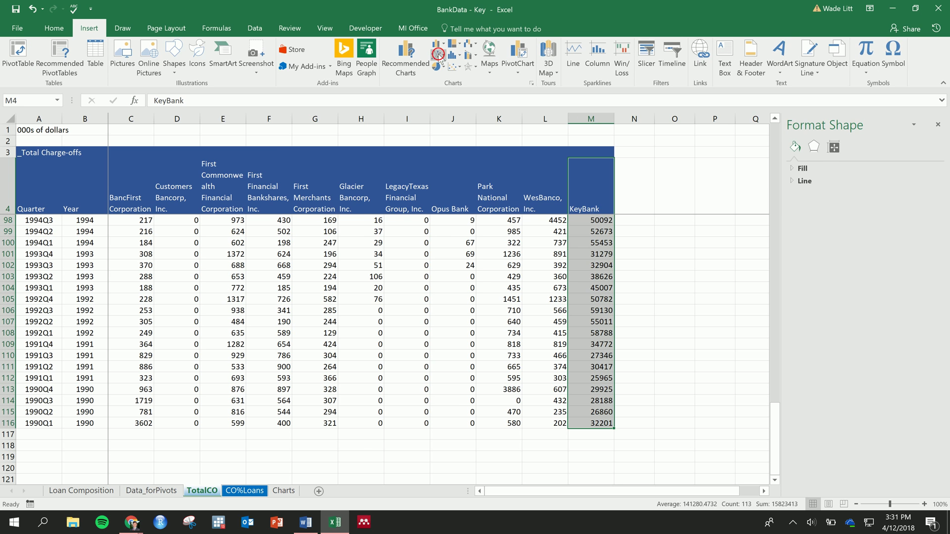
{"action": "left_click", "coordinate": [437, 45]}
{"action": "left_click", "coordinate": [495, 91]}
{"action": "left_click", "coordinate": [523, 141]}
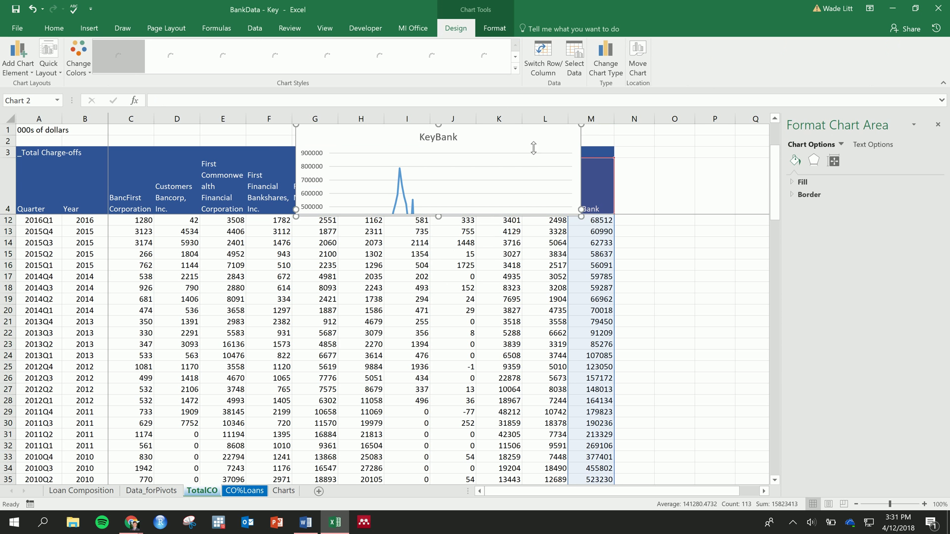
{"action": "left_click_drag", "start_coordinate": [534, 145], "coordinate": [551, 260]}
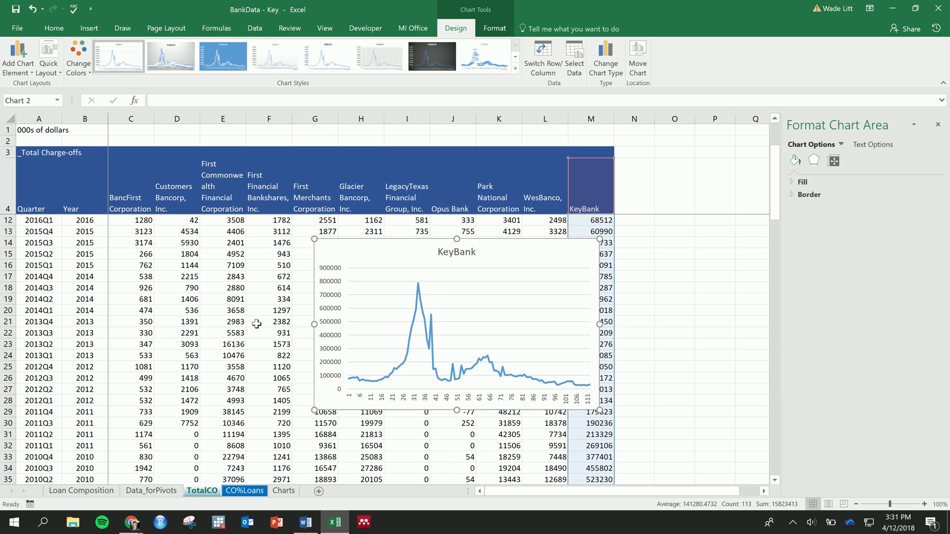
{"action": "scroll", "coordinate": [552, 260], "scroll_direction": "up", "scroll_amount": 3}
{"action": "left_click_drag", "start_coordinate": [554, 339], "coordinate": [569, 251]}
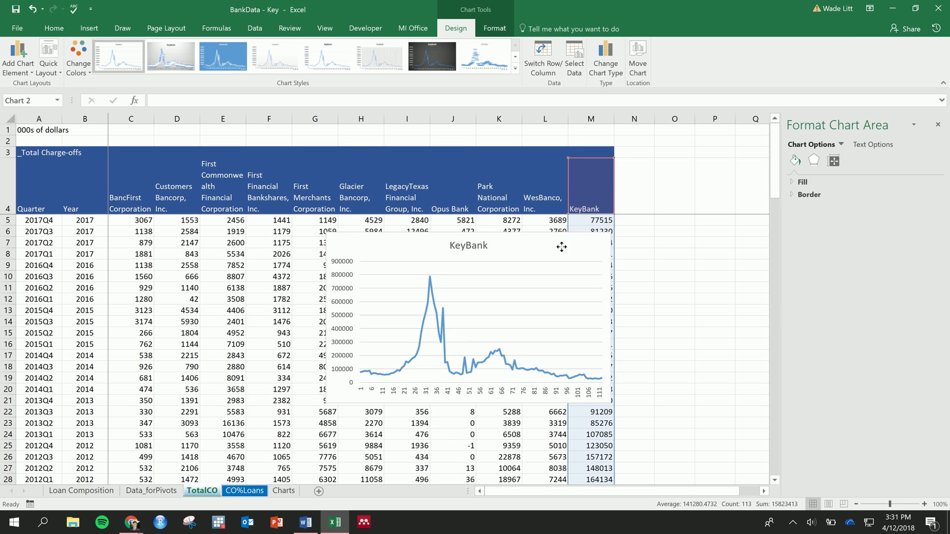
{"action": "left_click", "coordinate": [515, 392]}
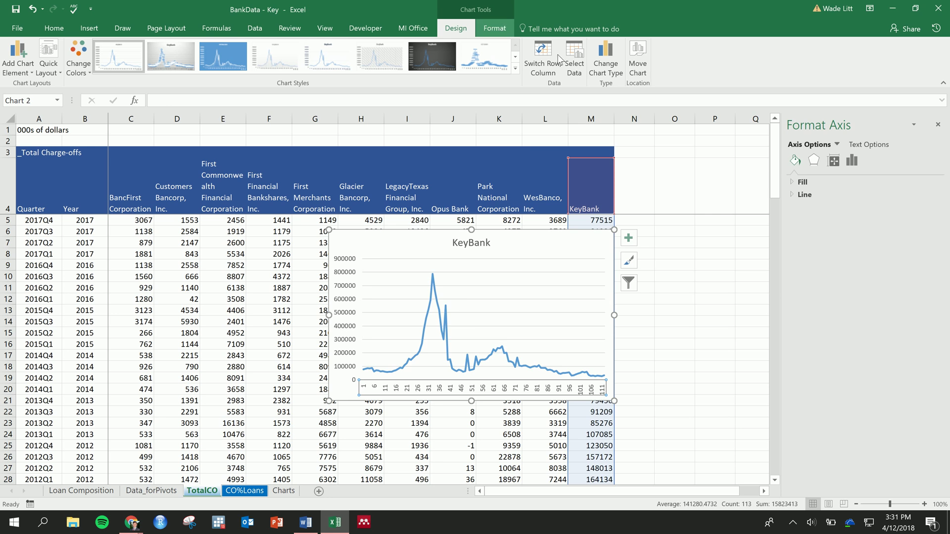
- Set the chart's horizontal axis labels to the Year range B5:B116
{"action": "left_click", "coordinate": [574, 59]}
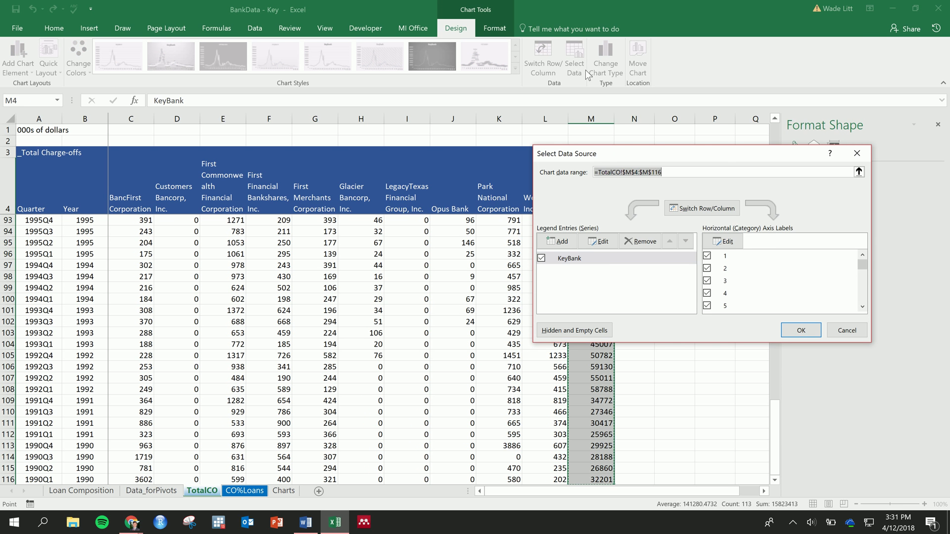
{"action": "left_click", "coordinate": [730, 242]}
{"action": "left_click", "coordinate": [43, 218]}
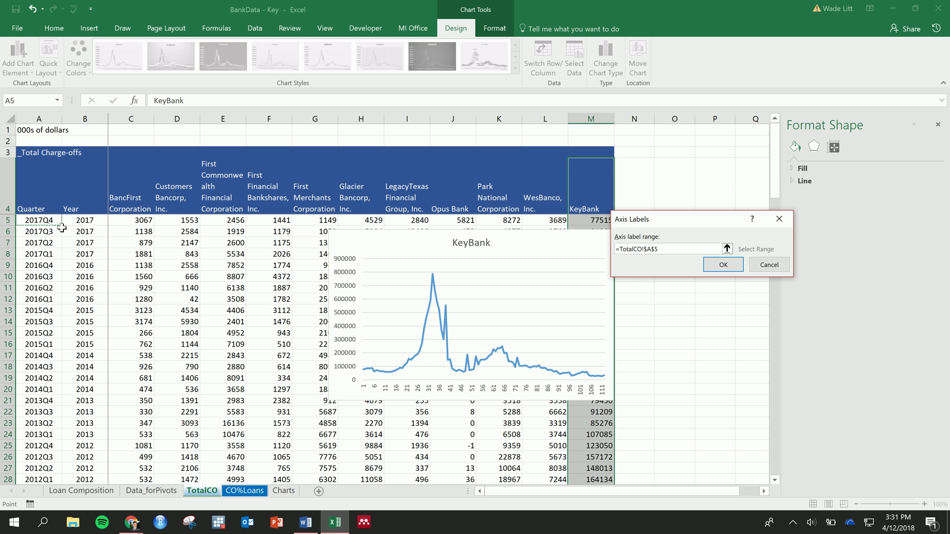
{"action": "left_click", "coordinate": [82, 221]}
{"action": "key", "text": "ctrl+shift+Down"}
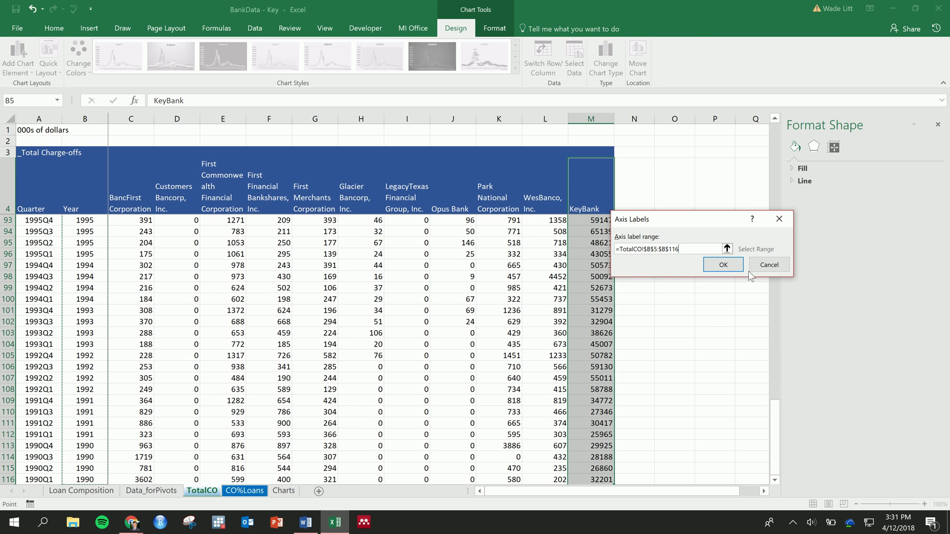
{"action": "left_click", "coordinate": [723, 265]}
{"action": "left_click", "coordinate": [801, 330]}
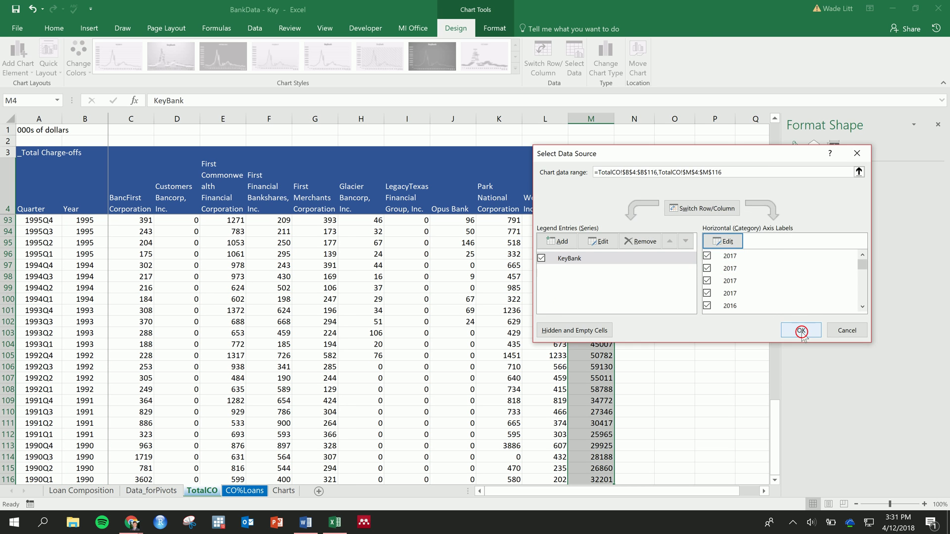
{"action": "left_click_drag", "start_coordinate": [774, 430], "coordinate": [774, 135]}
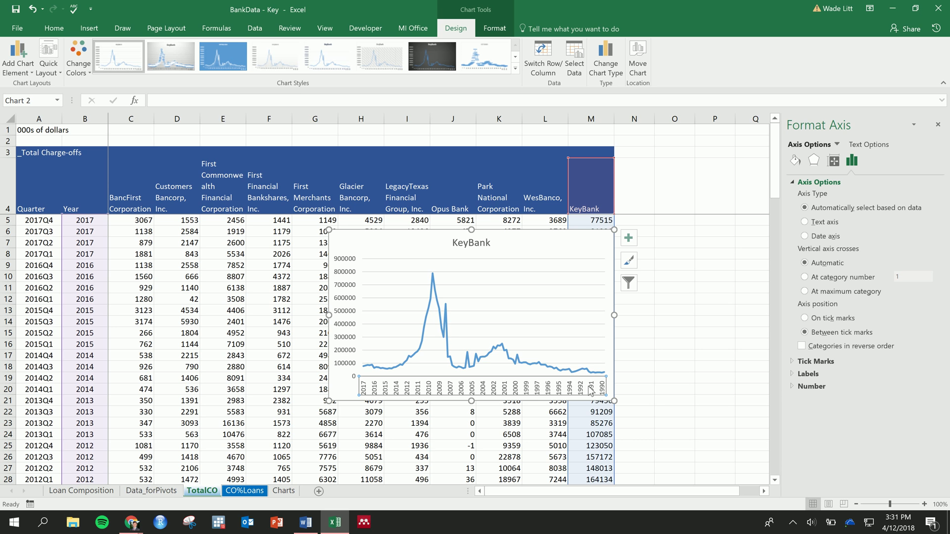
- Format the horizontal axis with categories in reverse order and vertical axis crossing at maximum category
{"action": "left_click", "coordinate": [497, 394]}
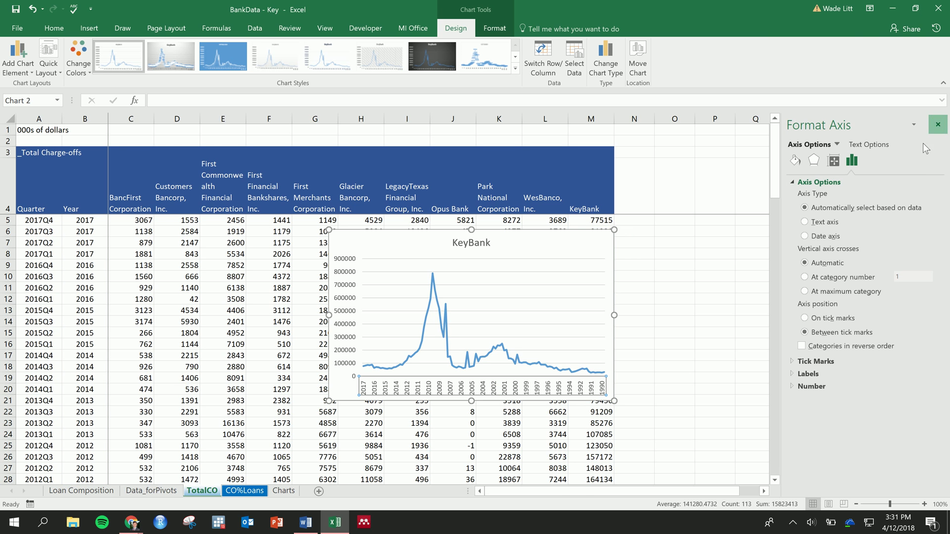
{"action": "left_click", "coordinate": [938, 125]}
{"action": "right_click", "coordinate": [487, 390]}
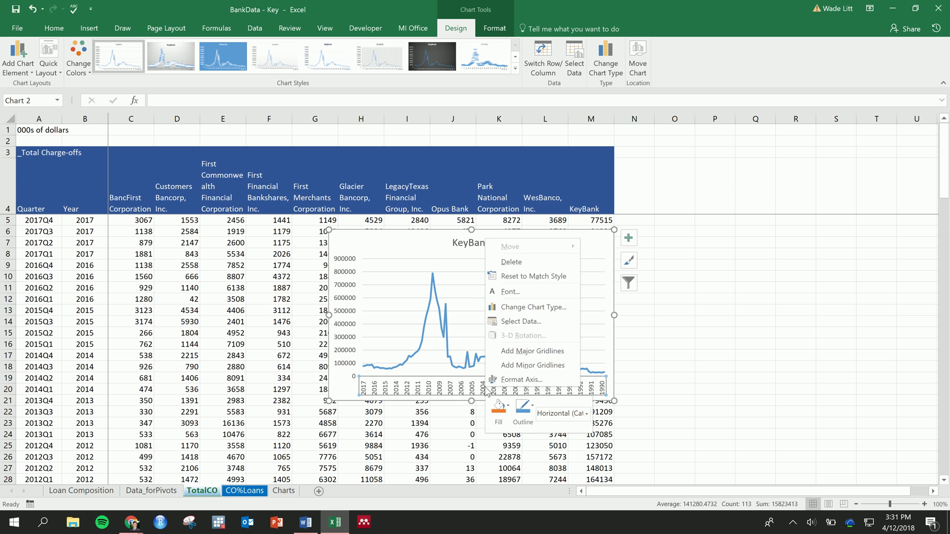
{"action": "left_click", "coordinate": [503, 380]}
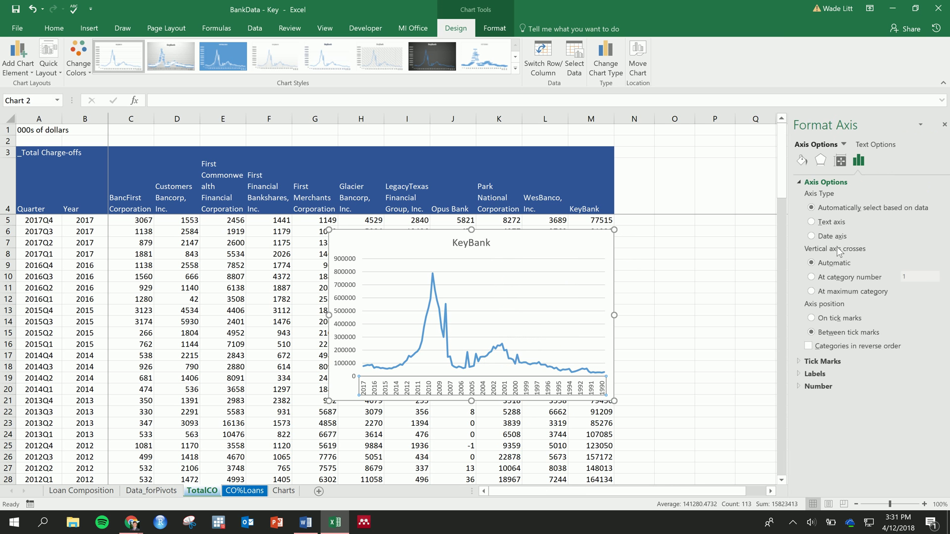
{"action": "left_click", "coordinate": [802, 346]}
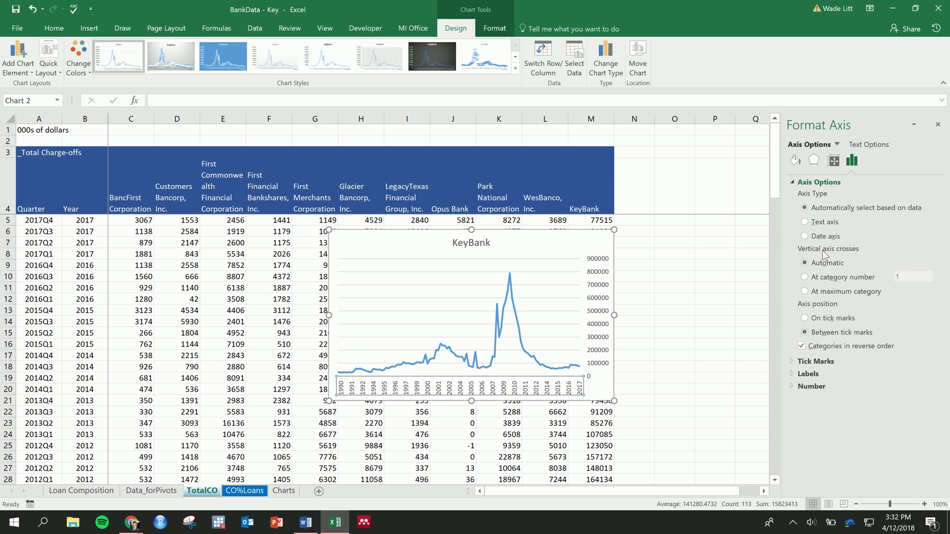
{"action": "left_click", "coordinate": [806, 292]}
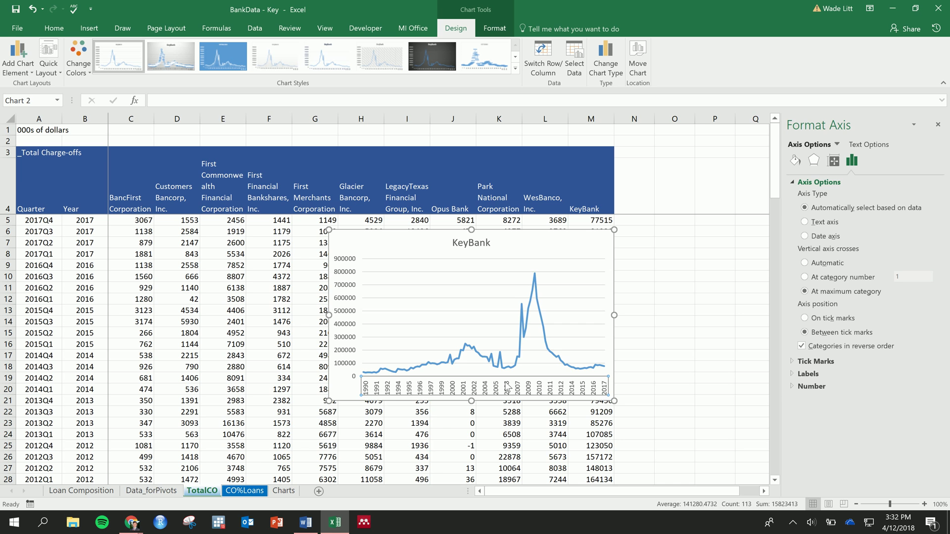
- Drag the chart corner to enlarge the KeyBank chart
{"action": "left_click_drag", "start_coordinate": [329, 401], "coordinate": [252, 460]}
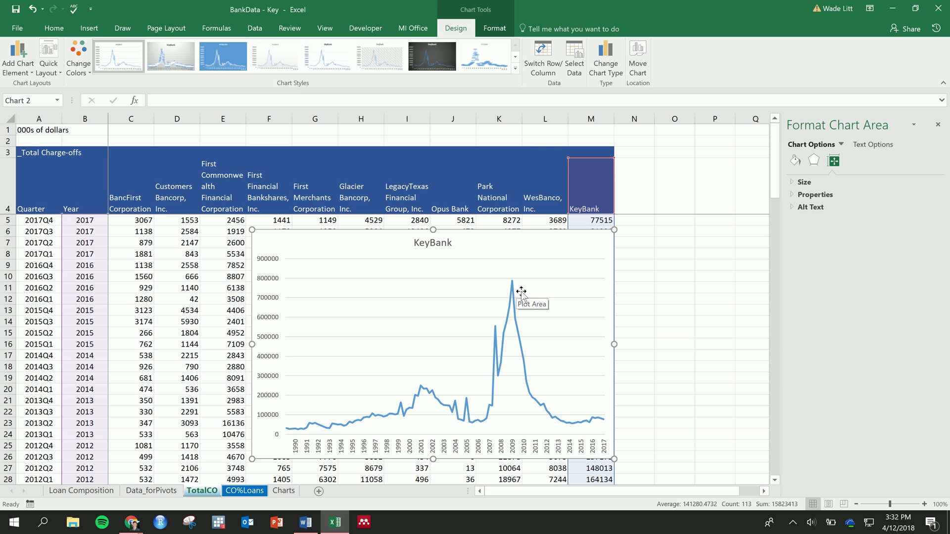
{"action": "mouse_move", "coordinate": [518, 304]}
{"action": "mouse_move", "coordinate": [497, 377]}
{"action": "left_click", "coordinate": [558, 261]}
- Delete the KeyBank chart and look over the Charts and CO%Loans sheets
{"action": "key", "text": "Delete"}
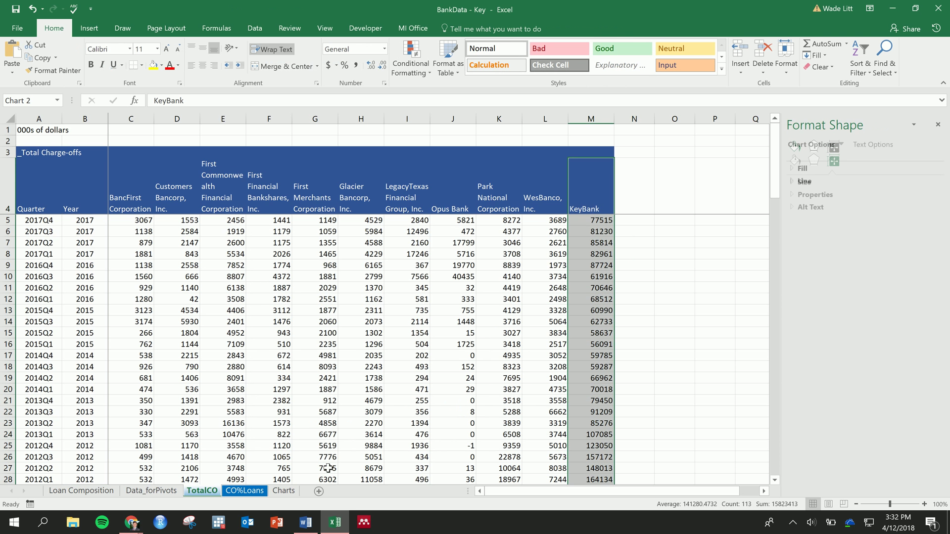
{"action": "left_click", "coordinate": [292, 492]}
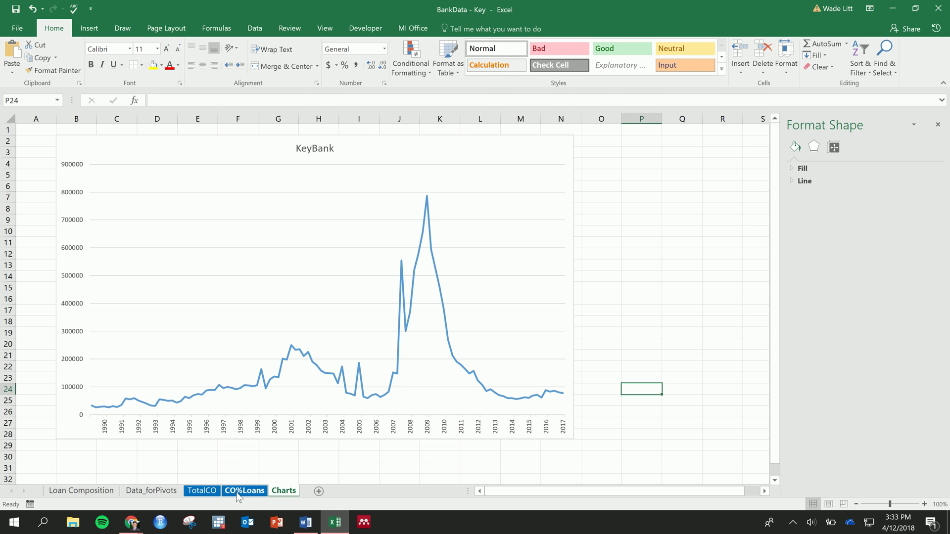
{"action": "left_click", "coordinate": [214, 495]}
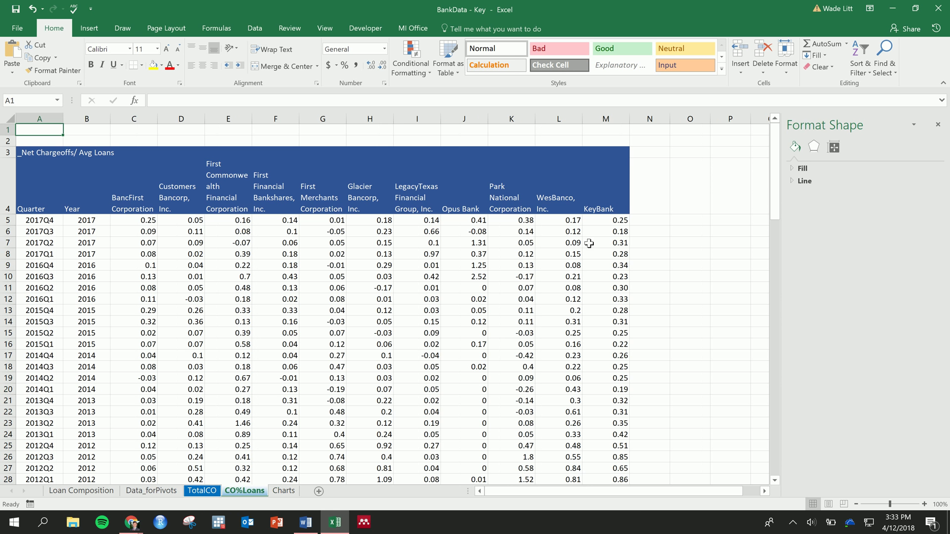
{"action": "left_click_drag", "start_coordinate": [607, 222], "coordinate": [608, 276]}
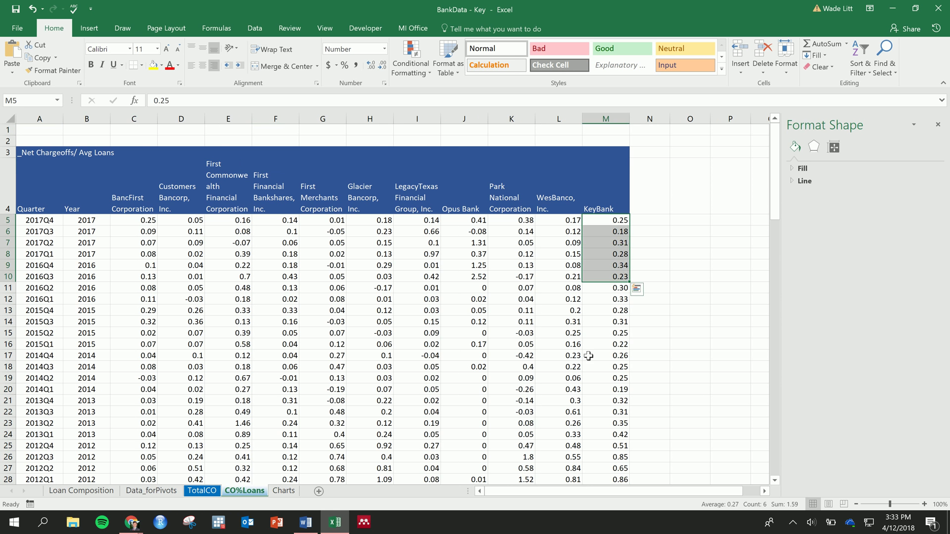
- Return to TotalCO, select the KeyBank header M4 and scroll down its values
{"action": "left_click", "coordinate": [201, 491]}
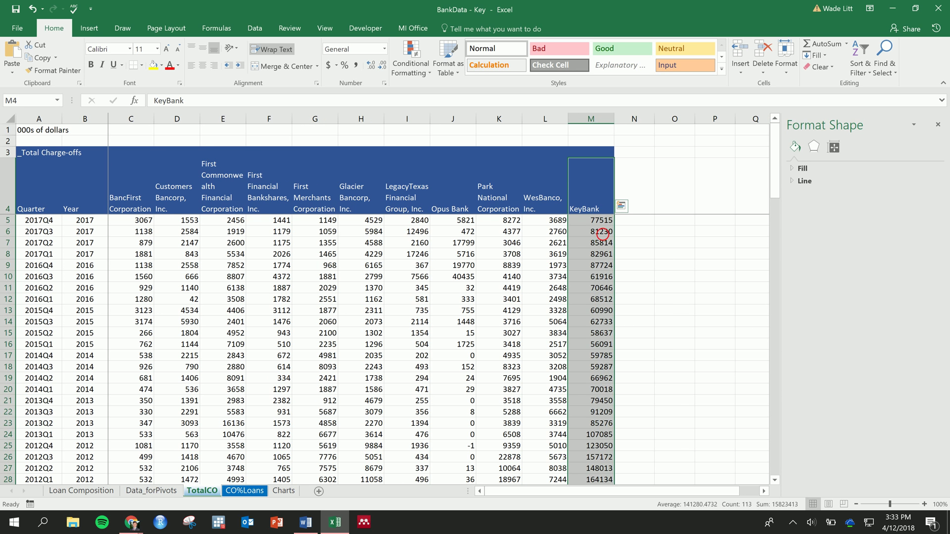
{"action": "left_click", "coordinate": [594, 212]}
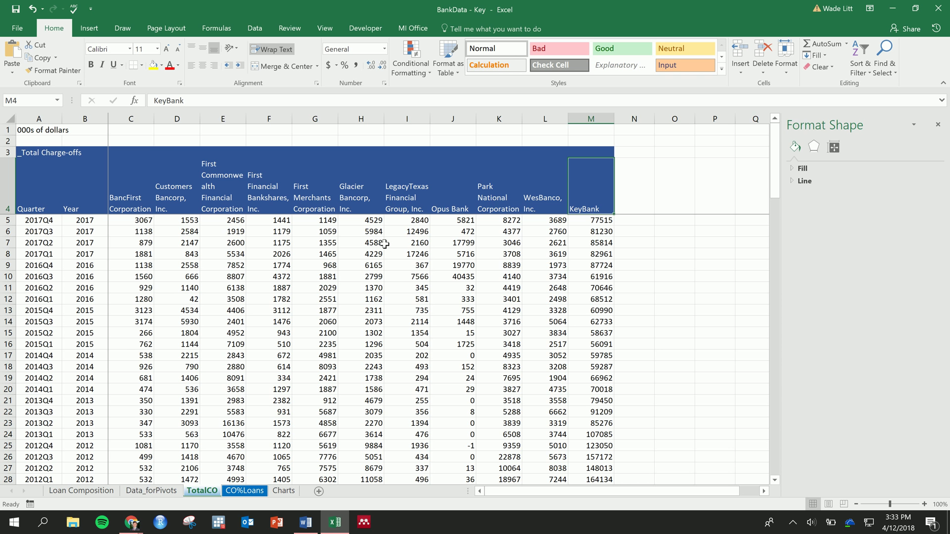
{"action": "scroll", "coordinate": [409, 260], "scroll_direction": "down", "scroll_amount": 2}
{"action": "scroll", "coordinate": [83, 332], "scroll_direction": "down", "scroll_amount": 7}
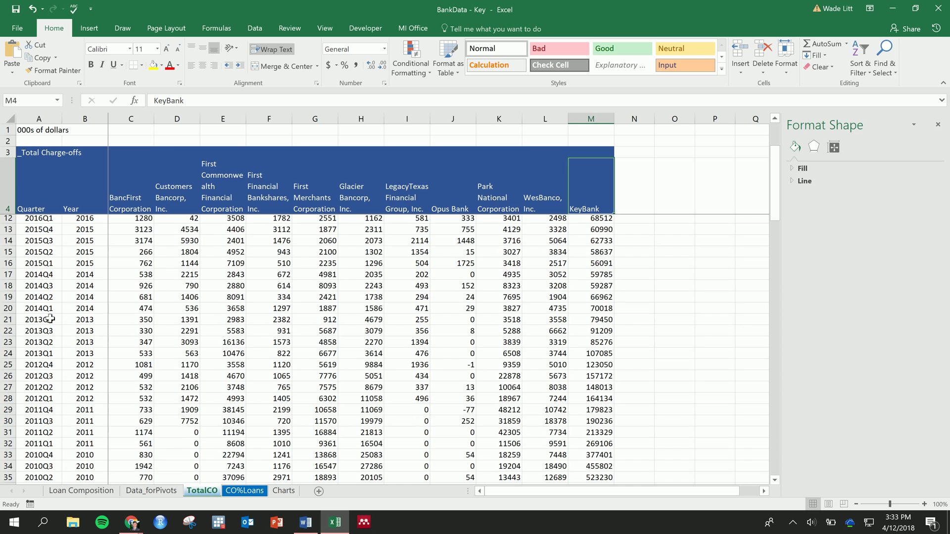
{"action": "scroll", "coordinate": [54, 334], "scroll_direction": "down", "scroll_amount": 10}
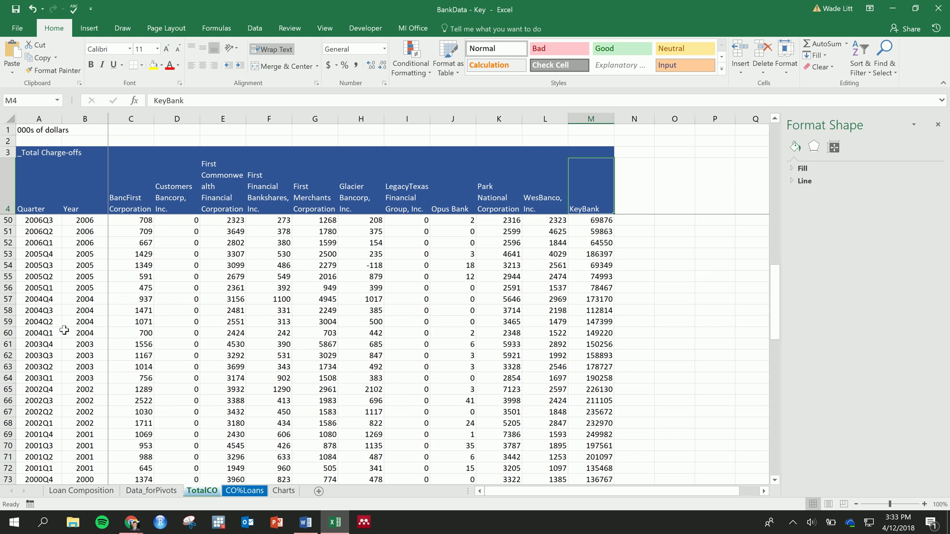
{"action": "scroll", "coordinate": [225, 337], "scroll_direction": "up", "scroll_amount": 11}
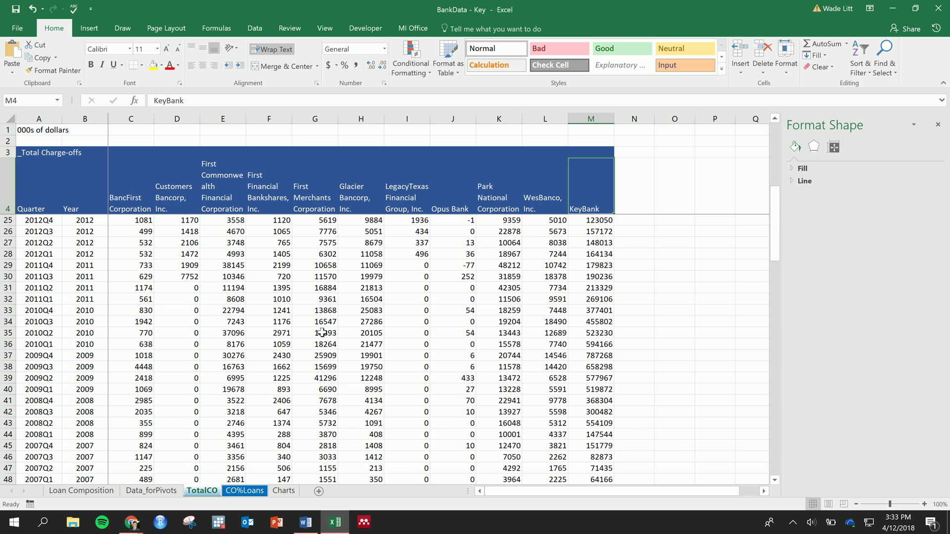
{"action": "left_click_drag", "start_coordinate": [176, 191], "coordinate": [207, 206]}
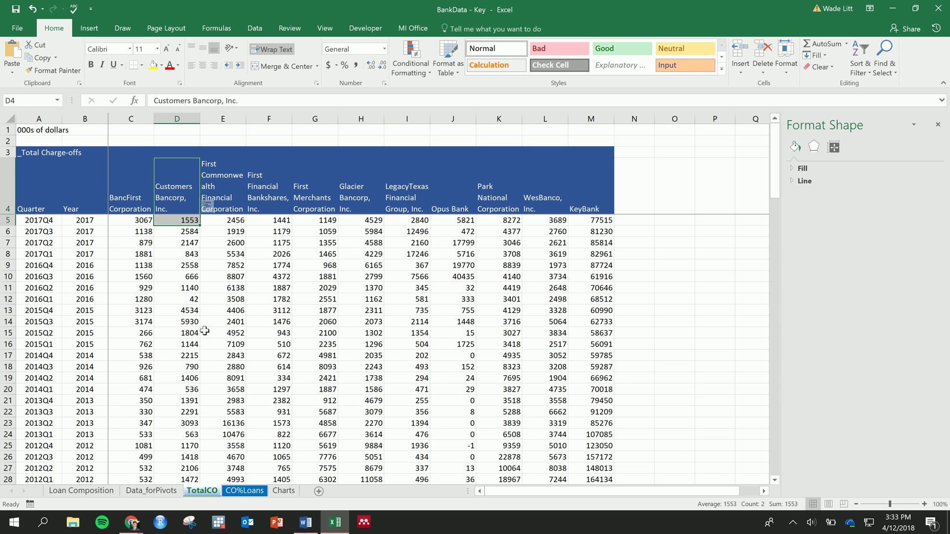
{"action": "left_click", "coordinate": [380, 185]}
{"action": "scroll", "coordinate": [229, 349], "scroll_direction": "down", "scroll_amount": 8}
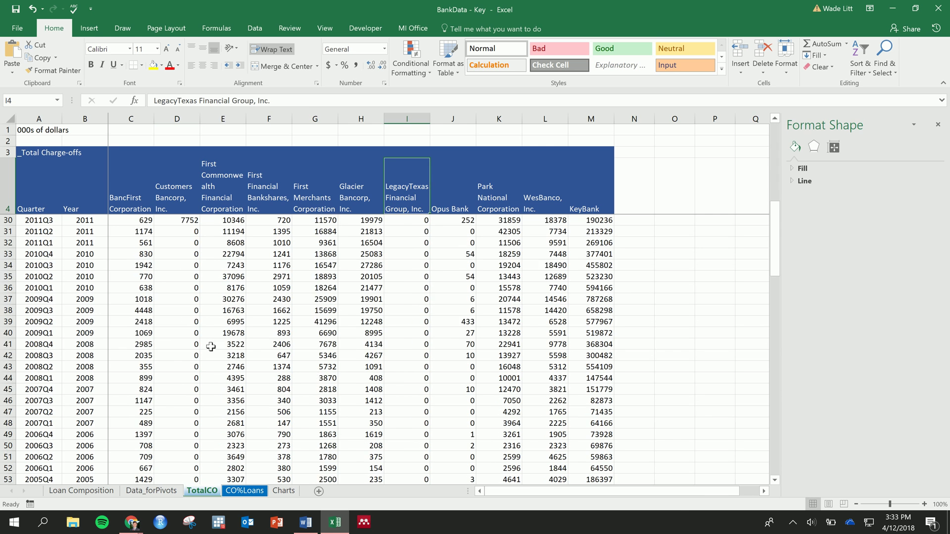
{"action": "scroll", "coordinate": [297, 353], "scroll_direction": "up", "scroll_amount": 3}
{"action": "left_click_drag", "start_coordinate": [176, 344], "coordinate": [472, 355]}
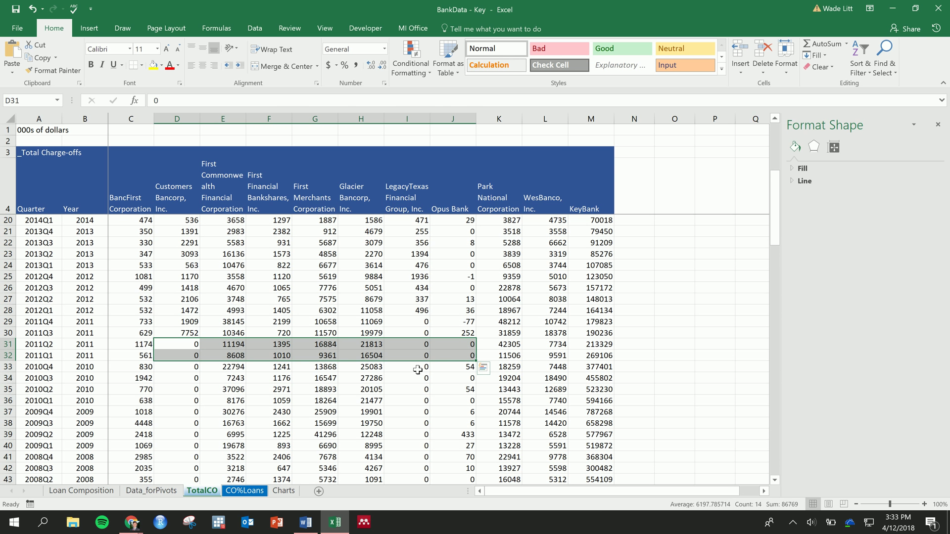
{"action": "scroll", "coordinate": [454, 331], "scroll_direction": "down", "scroll_amount": 2}
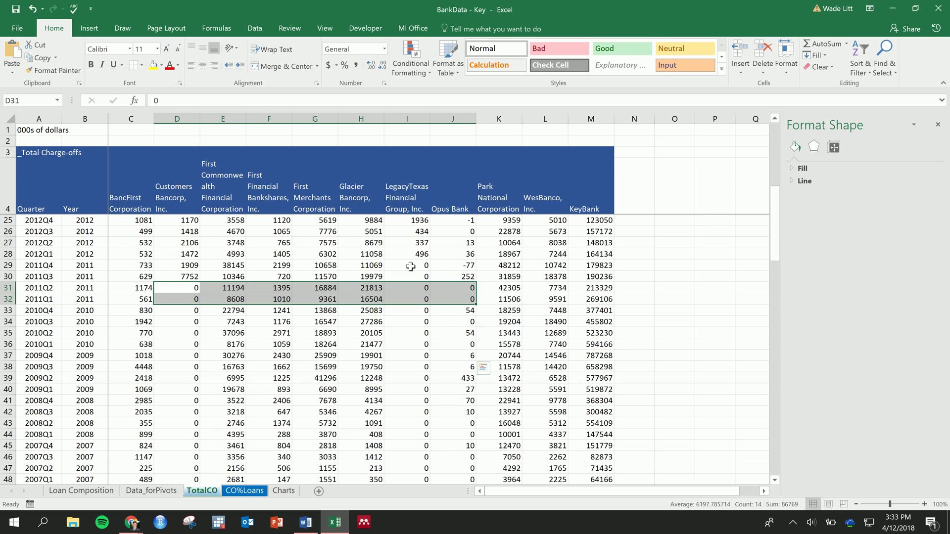
{"action": "left_click_drag", "start_coordinate": [411, 268], "coordinate": [410, 423]}
{"action": "scroll", "coordinate": [413, 376], "scroll_direction": "down", "scroll_amount": 3}
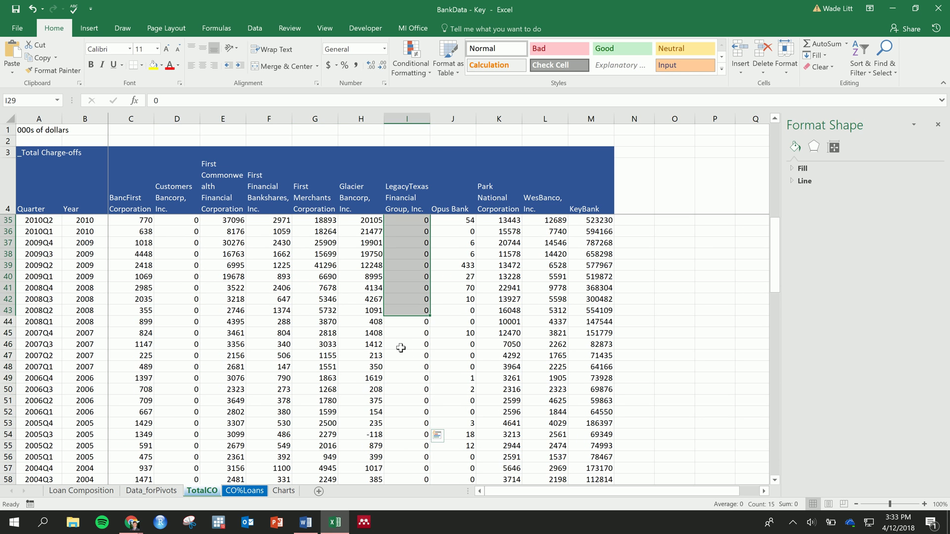
{"action": "left_click_drag", "start_coordinate": [401, 347], "coordinate": [413, 468]}
{"action": "scroll", "coordinate": [422, 364], "scroll_direction": "down", "scroll_amount": 11}
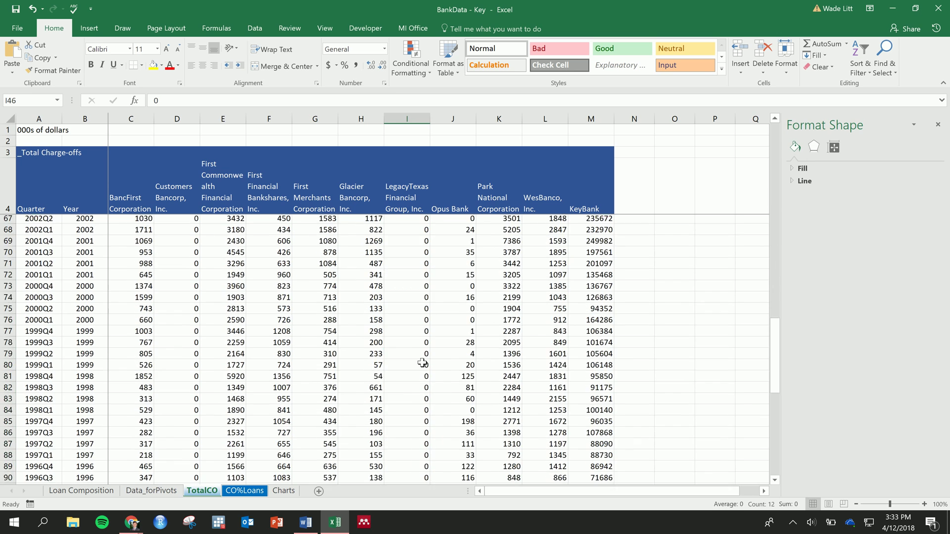
{"action": "scroll", "coordinate": [422, 364], "scroll_direction": "down", "scroll_amount": 13}
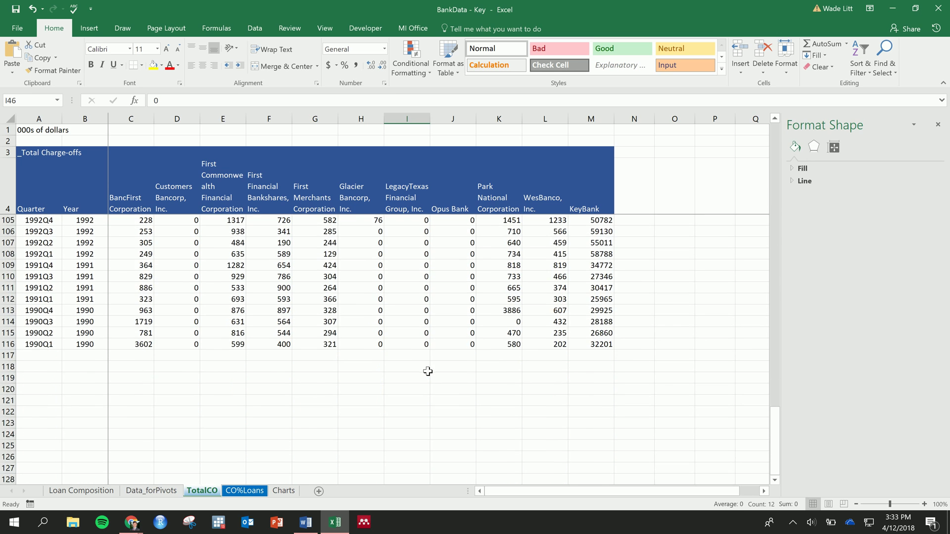
{"action": "scroll", "coordinate": [428, 371], "scroll_direction": "up", "scroll_amount": 20}
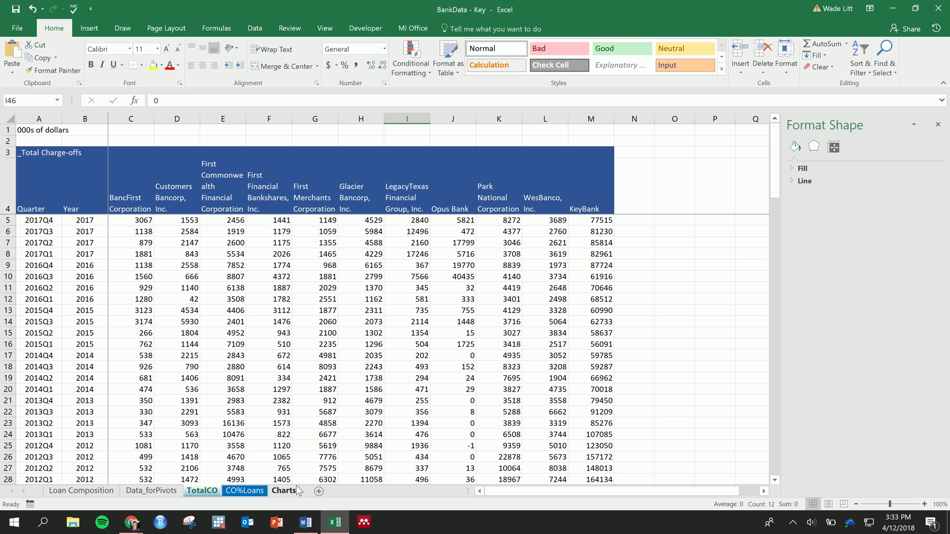
- Bring the stress-test assignment to the front and scroll to the CCAR 2018 link
{"action": "left_click", "coordinate": [305, 522]}
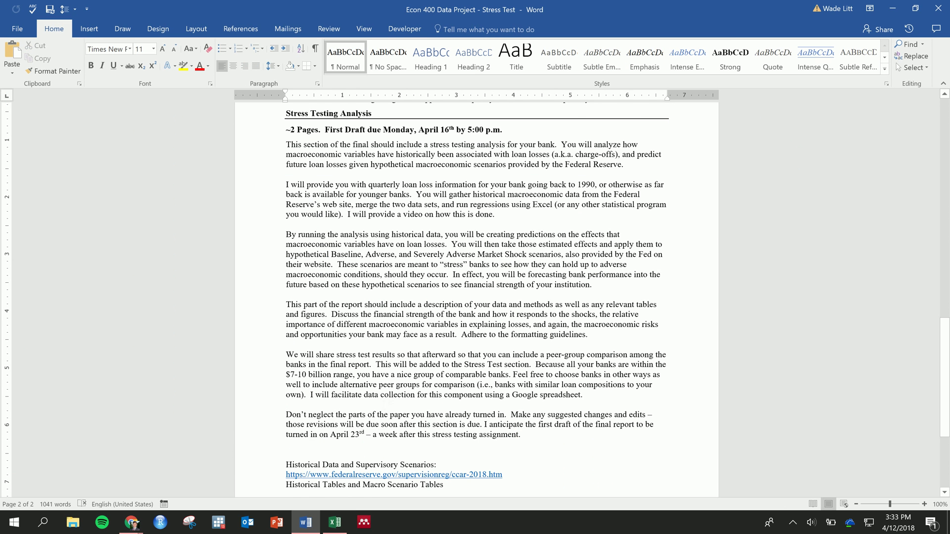
{"action": "scroll", "coordinate": [387, 433], "scroll_direction": "down", "scroll_amount": 2}
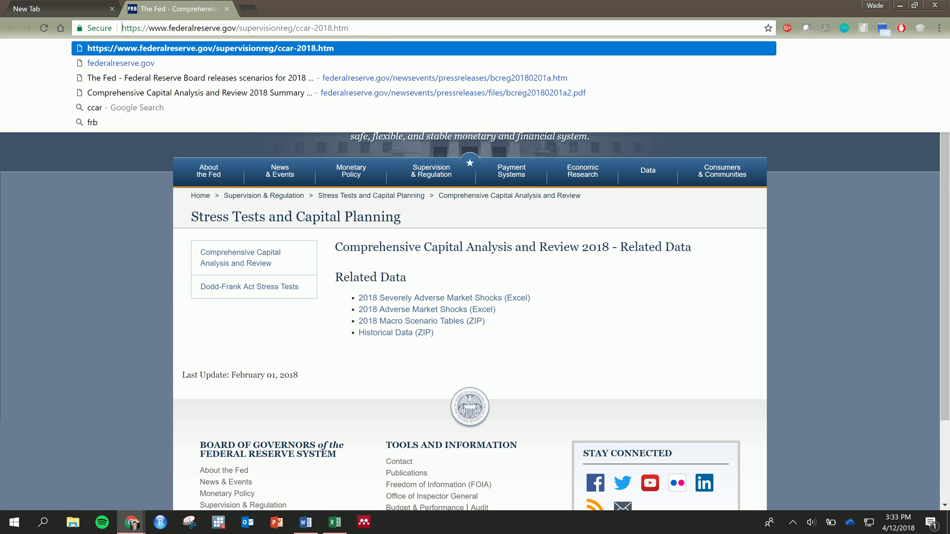
- Download the Historical Data ZIP and open it to view its files
{"action": "left_click", "coordinate": [401, 332]}
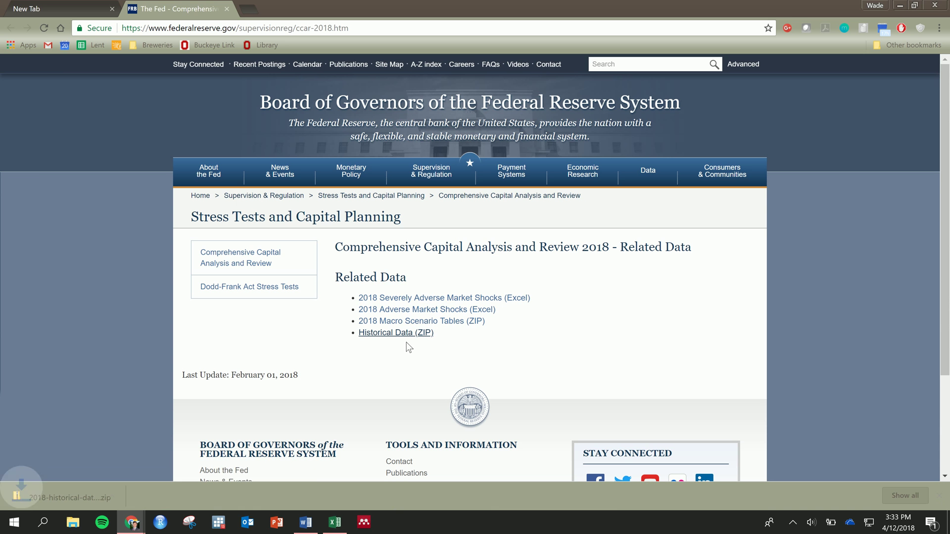
{"action": "left_click", "coordinate": [58, 497]}
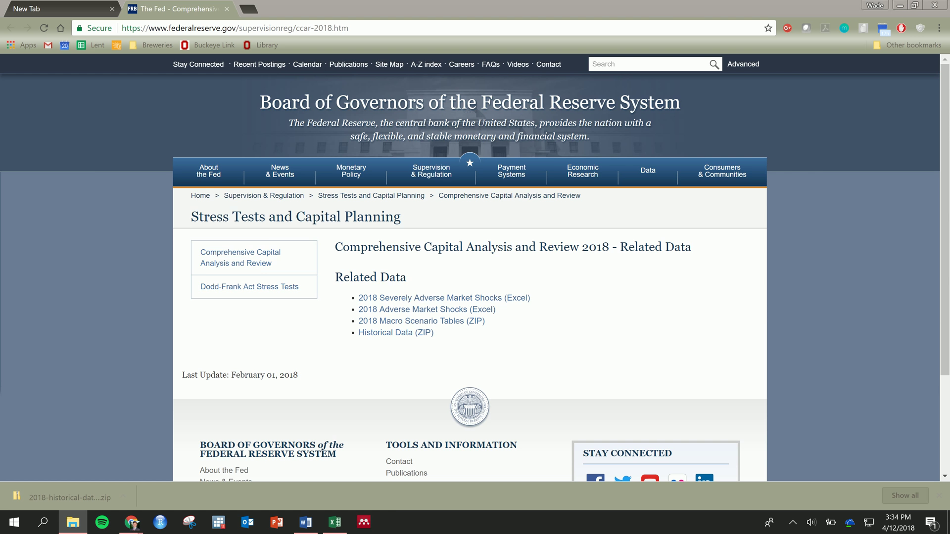
{"action": "left_click_drag", "start_coordinate": [598, 119], "coordinate": [559, 99]}
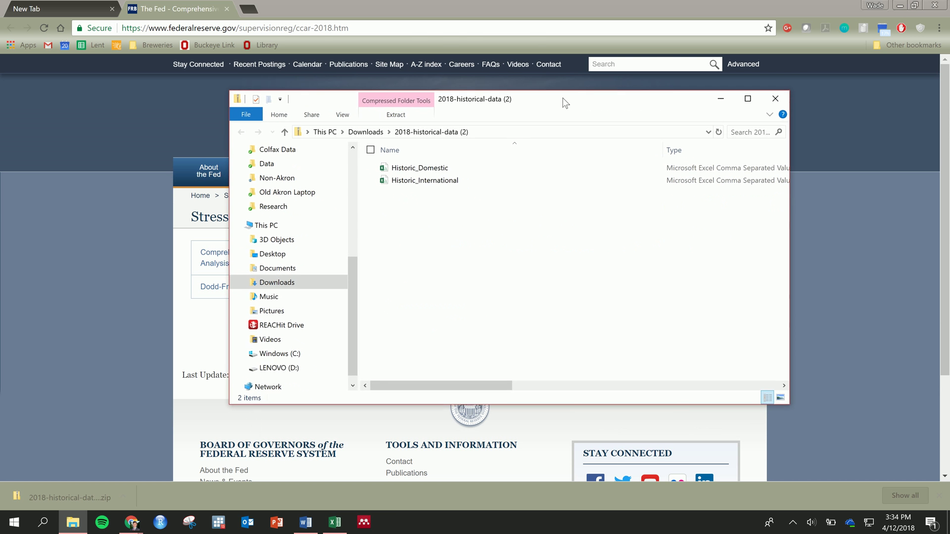
- Open Historic_Domestic and scroll through its quarterly dates to find 1990 Q1
{"action": "double_click", "coordinate": [469, 170]}
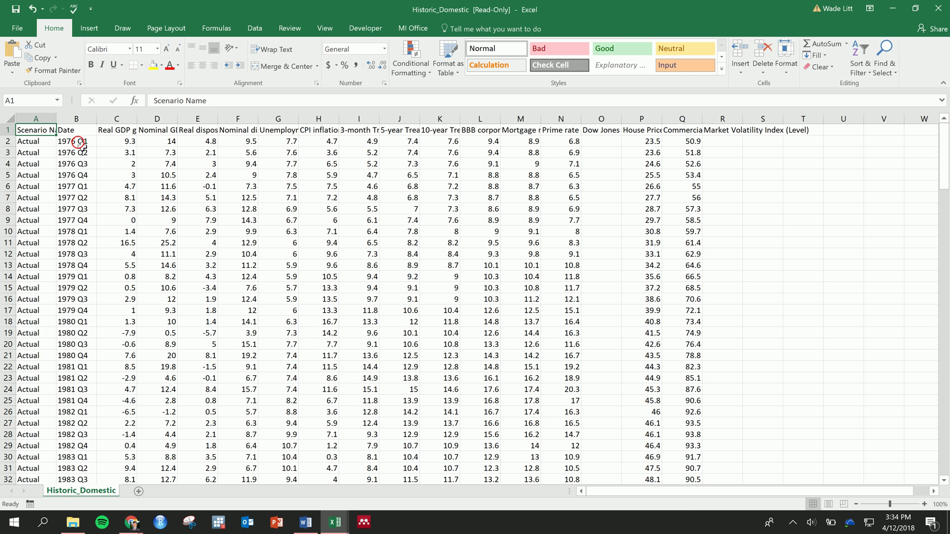
{"action": "left_click_drag", "start_coordinate": [79, 143], "coordinate": [96, 280]}
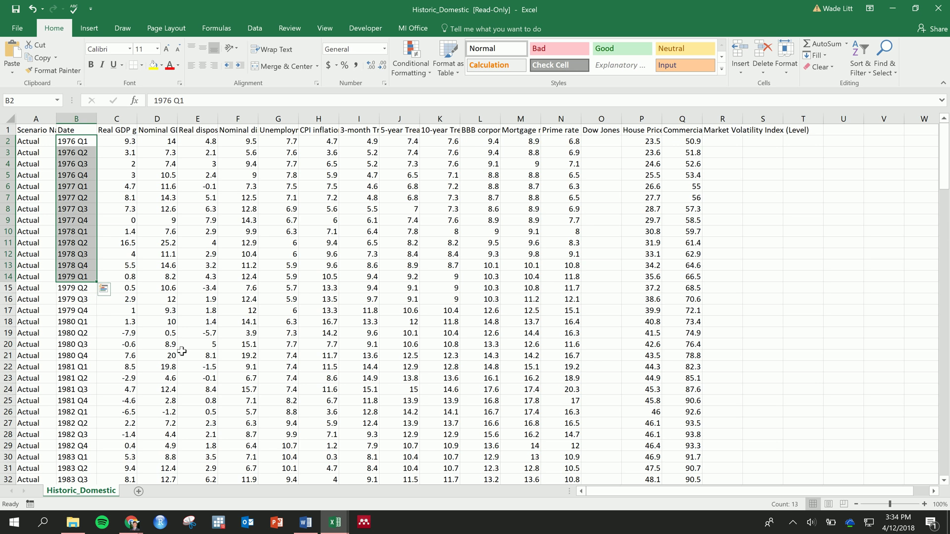
{"action": "scroll", "coordinate": [191, 357], "scroll_direction": "down", "scroll_amount": 4}
{"action": "scroll", "coordinate": [191, 356], "scroll_direction": "up", "scroll_amount": 2}
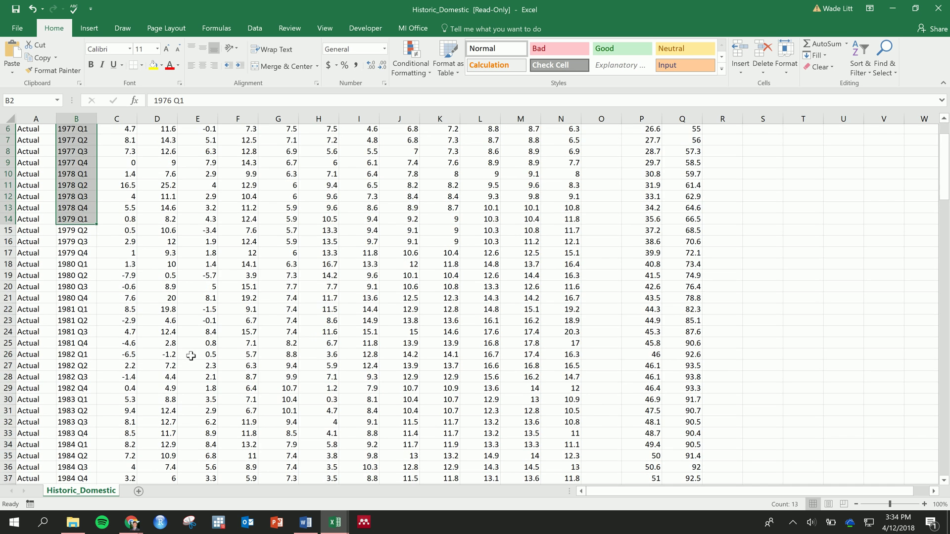
{"action": "scroll", "coordinate": [117, 360], "scroll_direction": "down", "scroll_amount": 5}
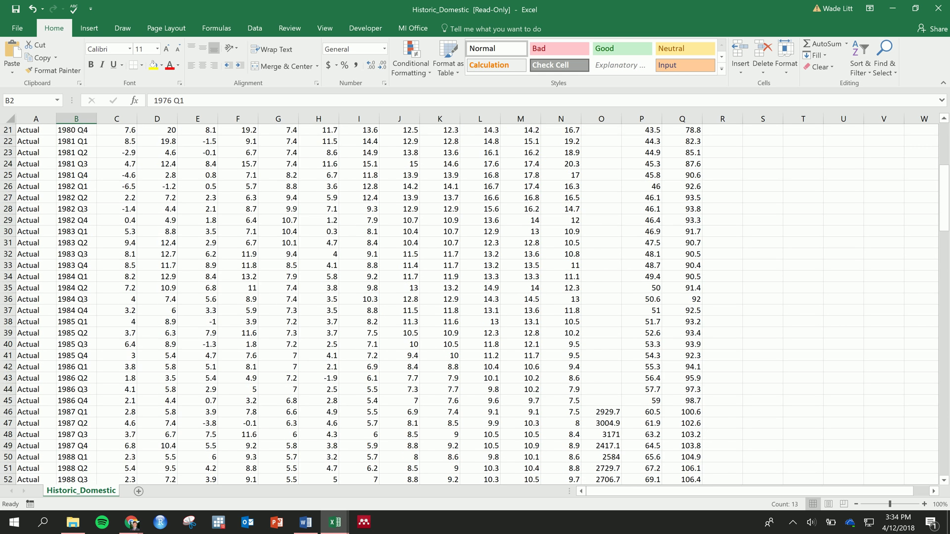
{"action": "scroll", "coordinate": [87, 424], "scroll_direction": "down", "scroll_amount": 2}
{"action": "scroll", "coordinate": [27, 418], "scroll_direction": "down", "scroll_amount": 3}
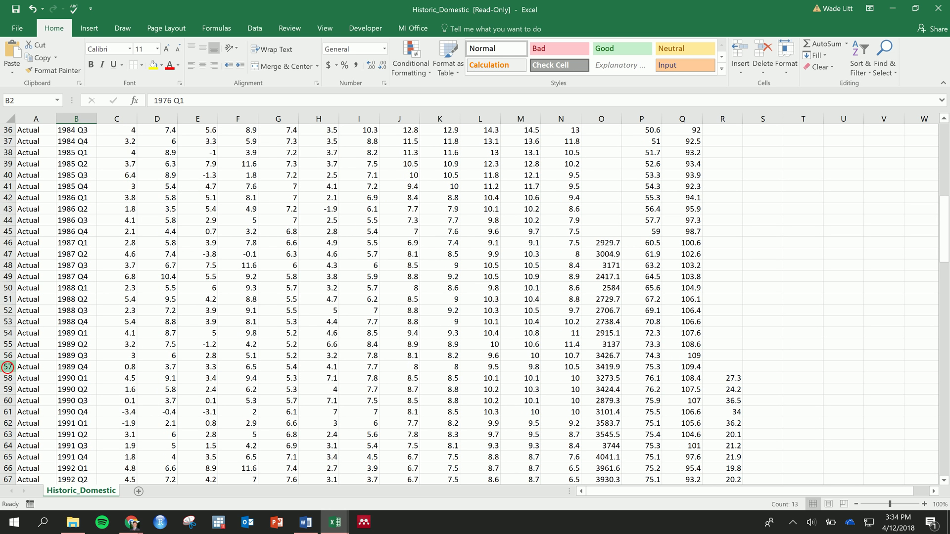
- Delete the 1976–1989 rows so the data starts at 1990 Q1
{"action": "left_click_drag", "start_coordinate": [7, 366], "coordinate": [6, 144]}
{"action": "right_click", "coordinate": [6, 144]}
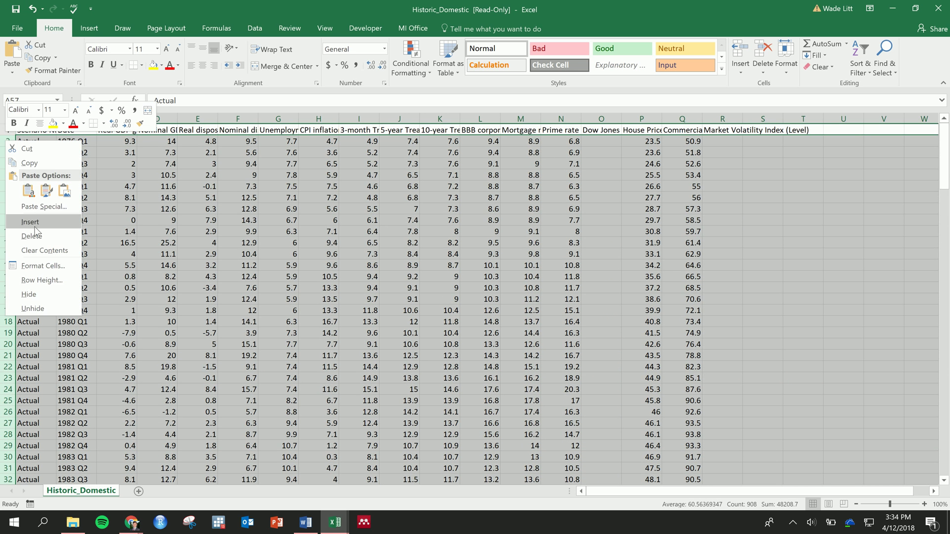
{"action": "left_click", "coordinate": [70, 237]}
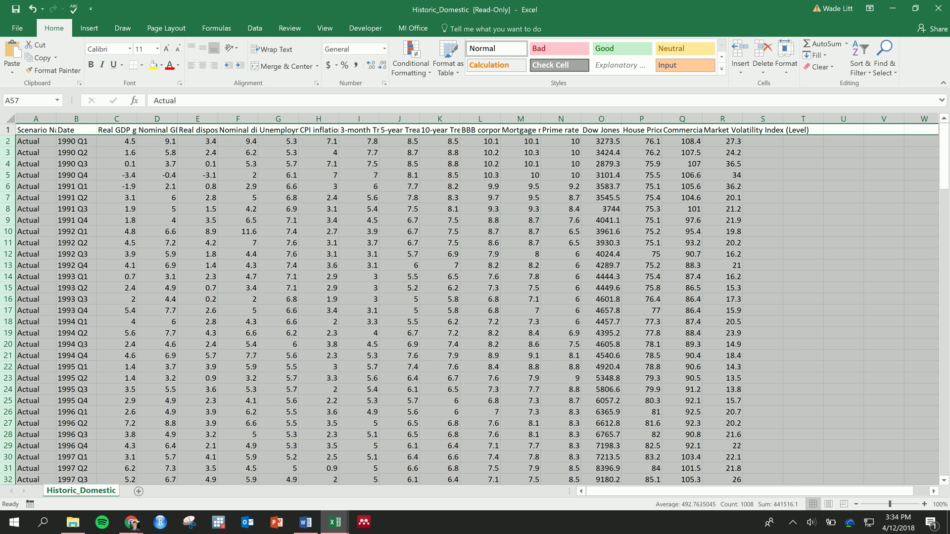
- Wrap the text in header row 1 so full variable names show
{"action": "left_click", "coordinate": [8, 130]}
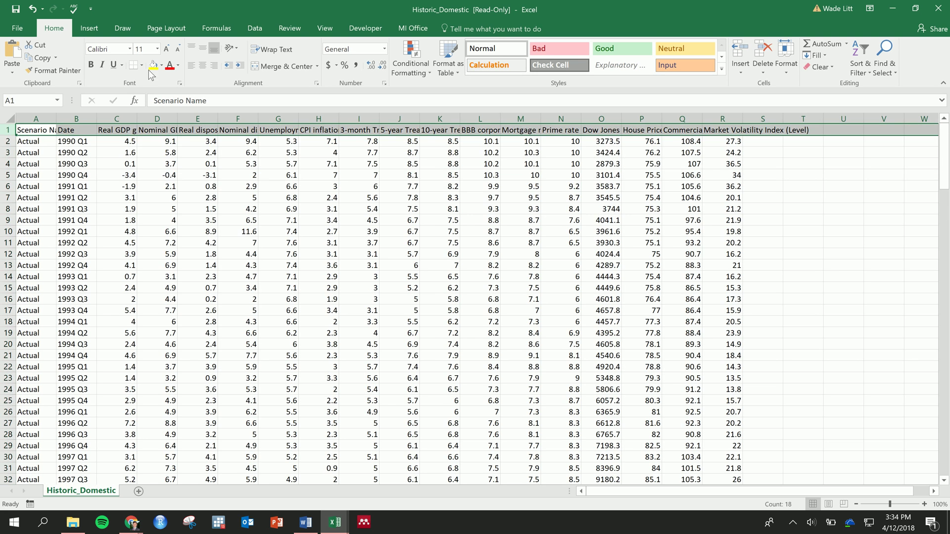
{"action": "left_click", "coordinate": [276, 49]}
{"action": "left_click", "coordinate": [376, 254]}
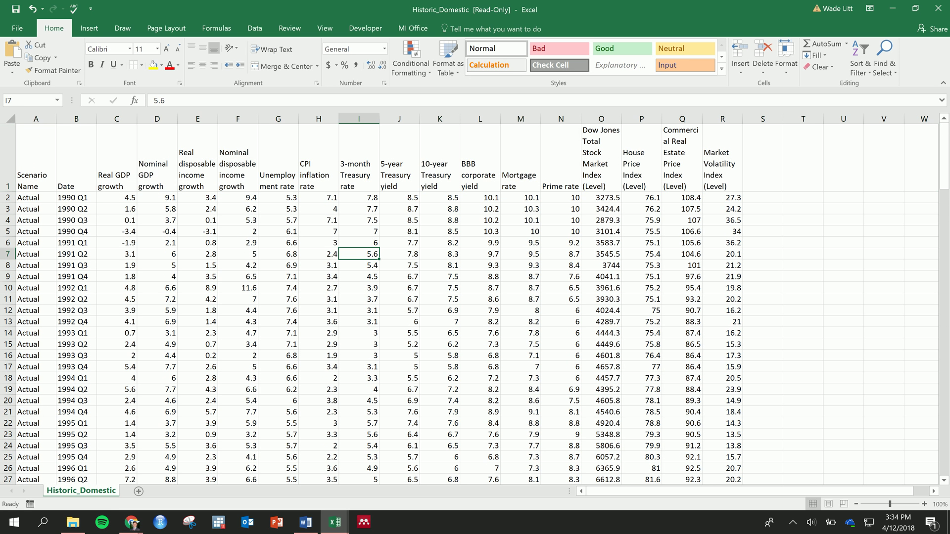
- Review the GDP growth, disposable income, CPI and interest-rate headers
{"action": "left_click", "coordinate": [117, 169]}
{"action": "left_click", "coordinate": [159, 179]}
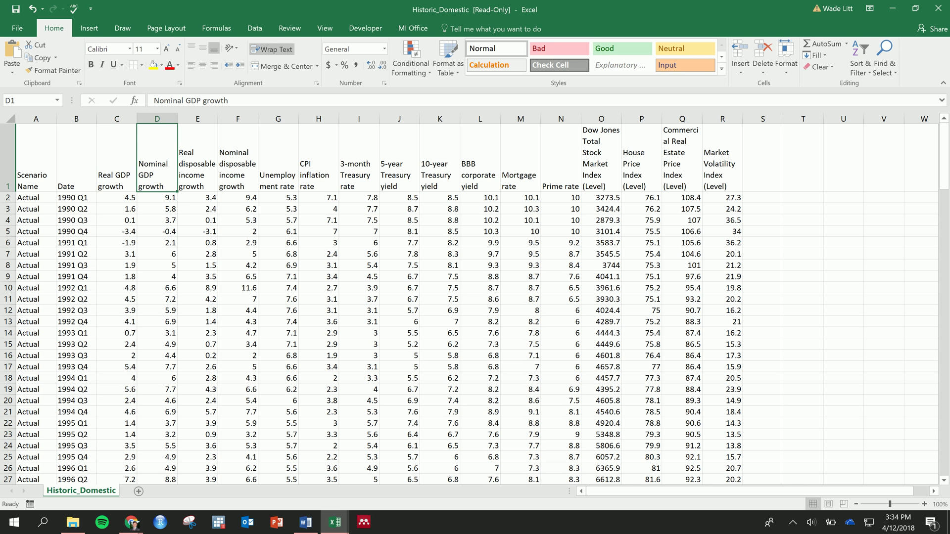
{"action": "left_click", "coordinate": [125, 181]}
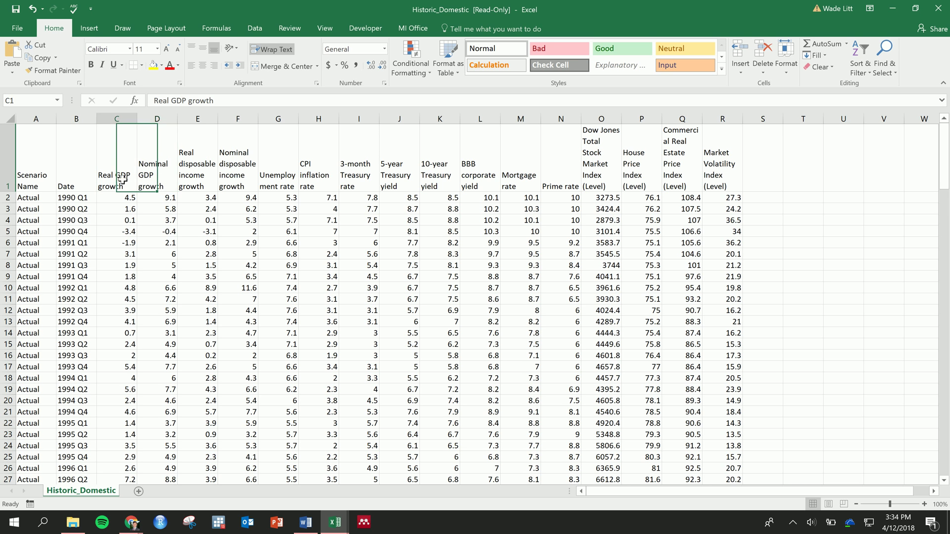
{"action": "left_click", "coordinate": [165, 177]}
{"action": "left_click", "coordinate": [332, 173]}
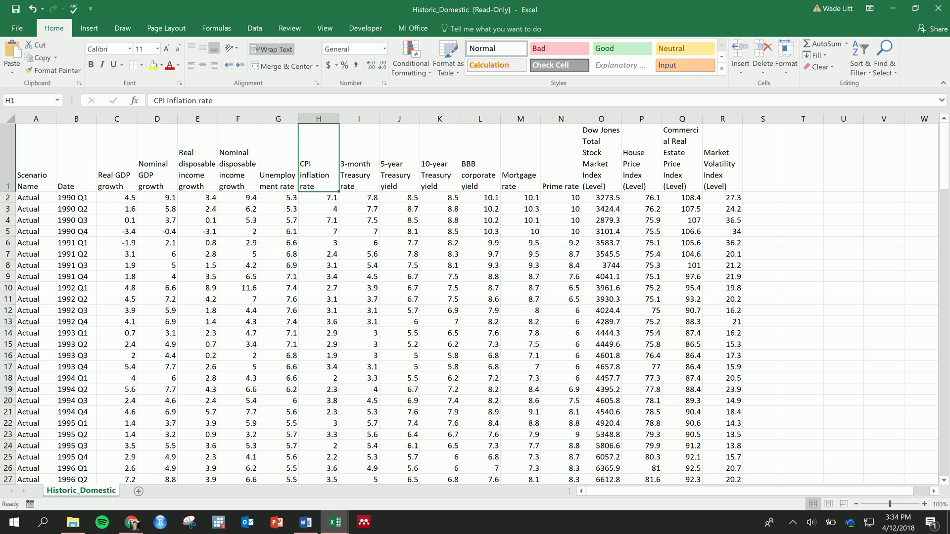
{"action": "left_click", "coordinate": [210, 185]}
{"action": "left_click", "coordinate": [227, 191]}
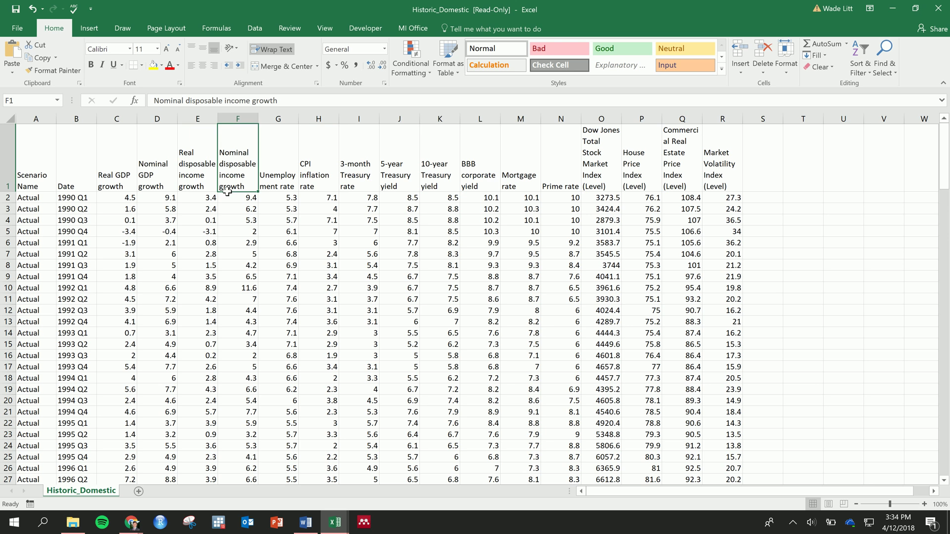
{"action": "left_click", "coordinate": [206, 184]}
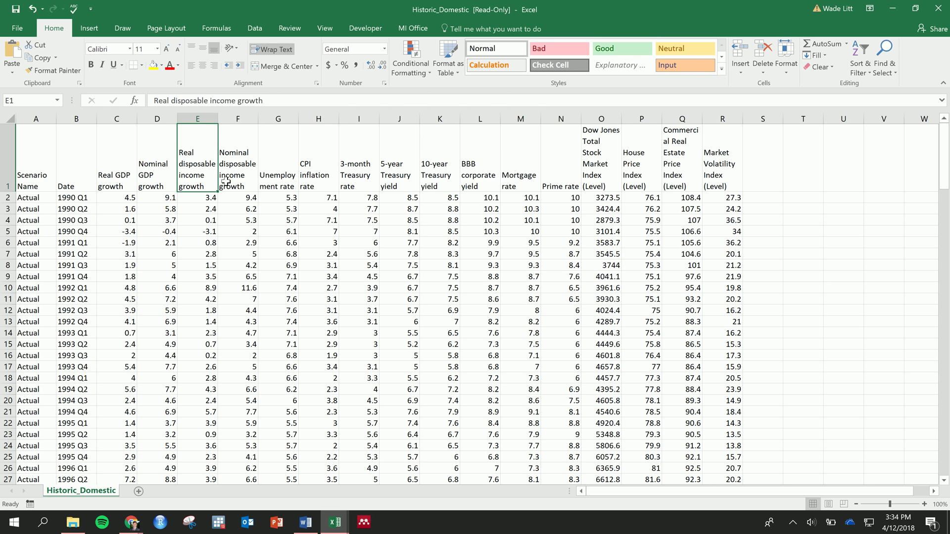
{"action": "left_click_drag", "start_coordinate": [356, 184], "coordinate": [558, 173]}
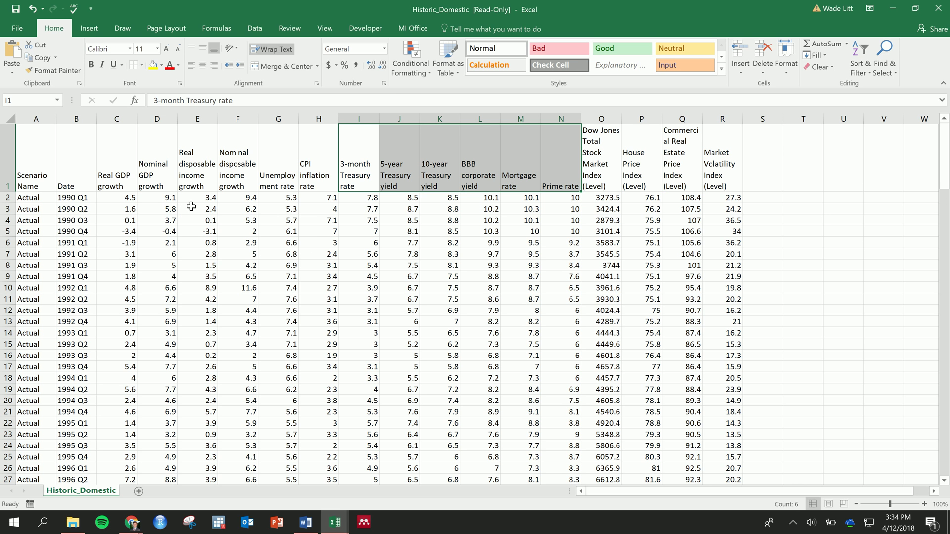
- Fill yellow the Nominal GDP, Nominal income, Unemployment, CPI, Mortgage rate and Prime rate headers
{"action": "left_click", "coordinate": [154, 171]}
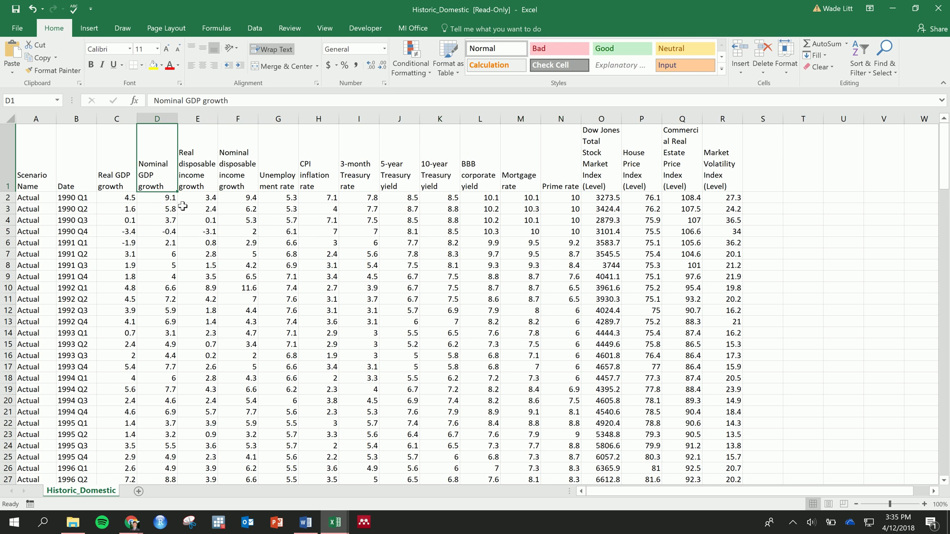
{"action": "left_click", "coordinate": [154, 64]}
{"action": "left_click", "coordinate": [249, 181]}
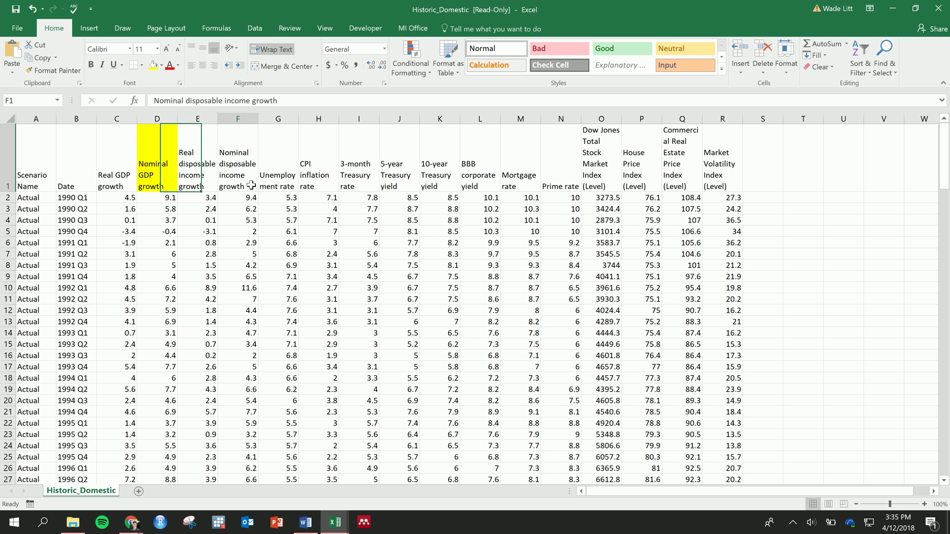
{"action": "left_click", "coordinate": [154, 65]}
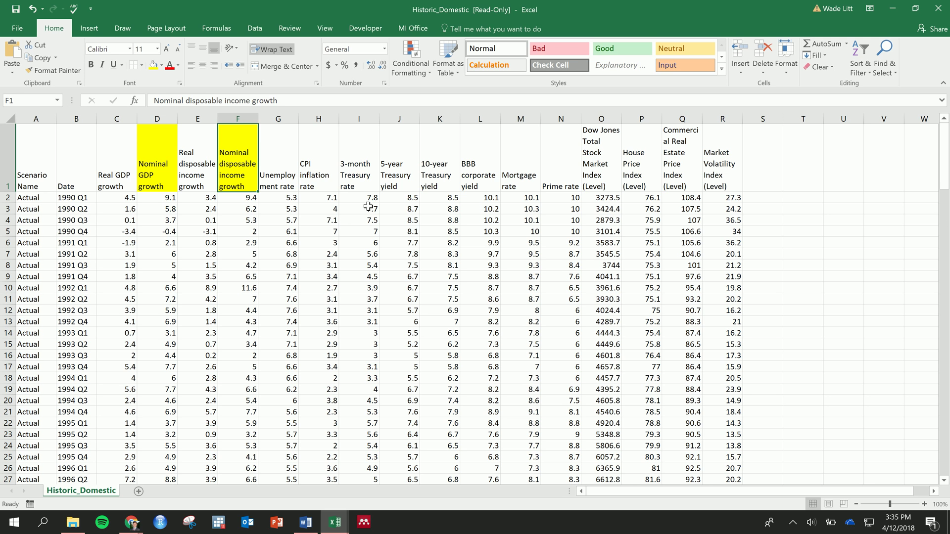
{"action": "left_click", "coordinate": [269, 161]}
{"action": "left_click", "coordinate": [316, 170], "text": "shift"}
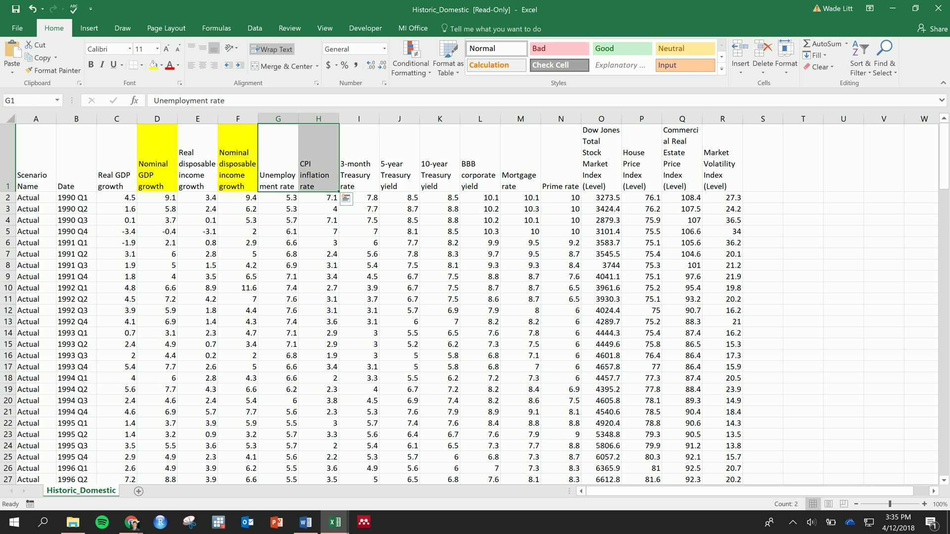
{"action": "left_click", "coordinate": [154, 65]}
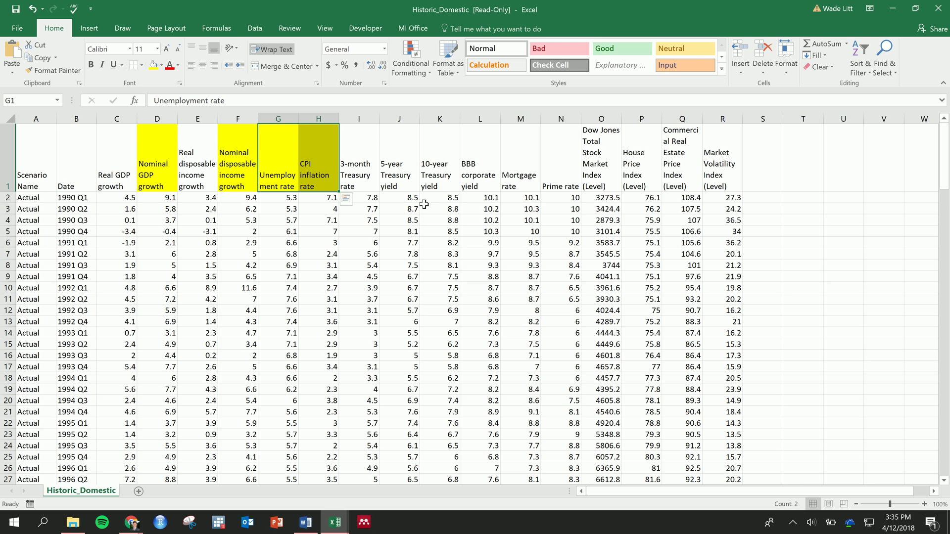
{"action": "left_click", "coordinate": [520, 174]}
{"action": "left_click", "coordinate": [153, 65]}
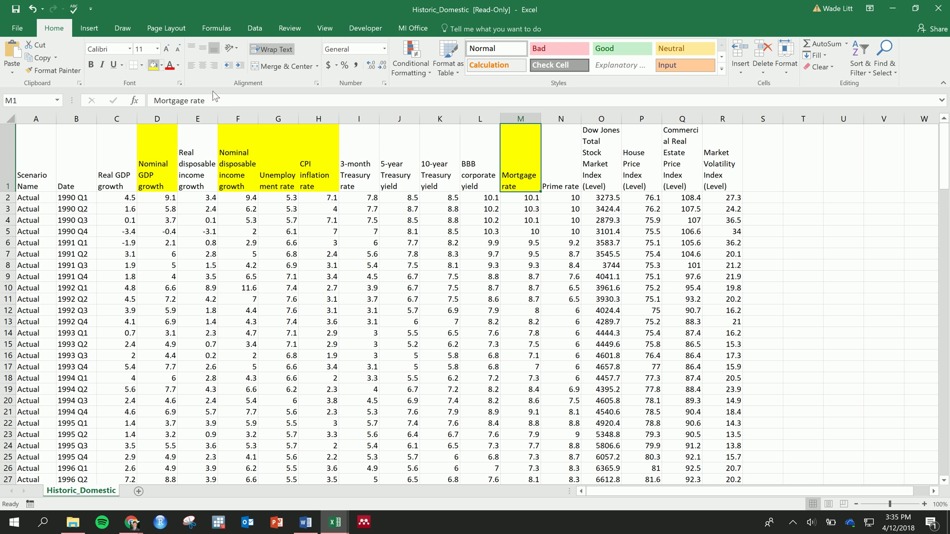
{"action": "left_click", "coordinate": [564, 174]}
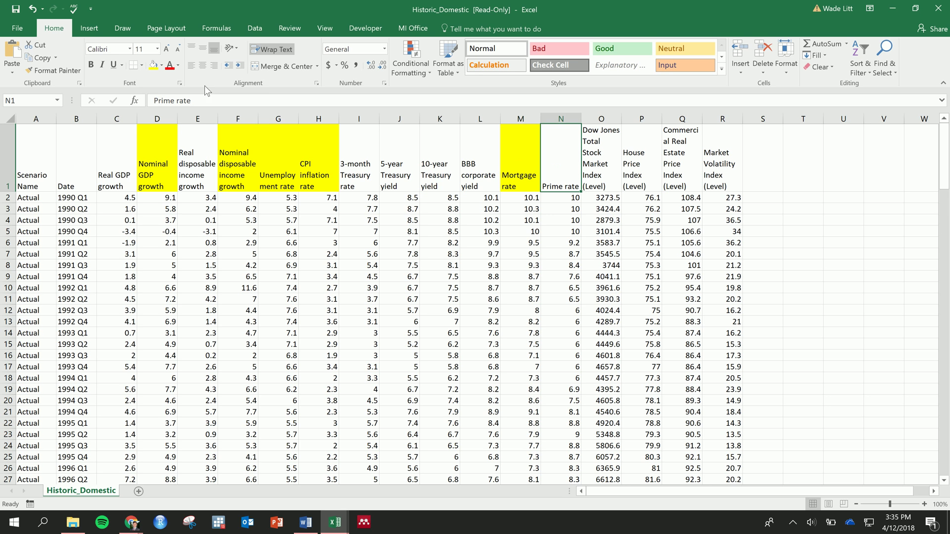
{"action": "left_click", "coordinate": [153, 68]}
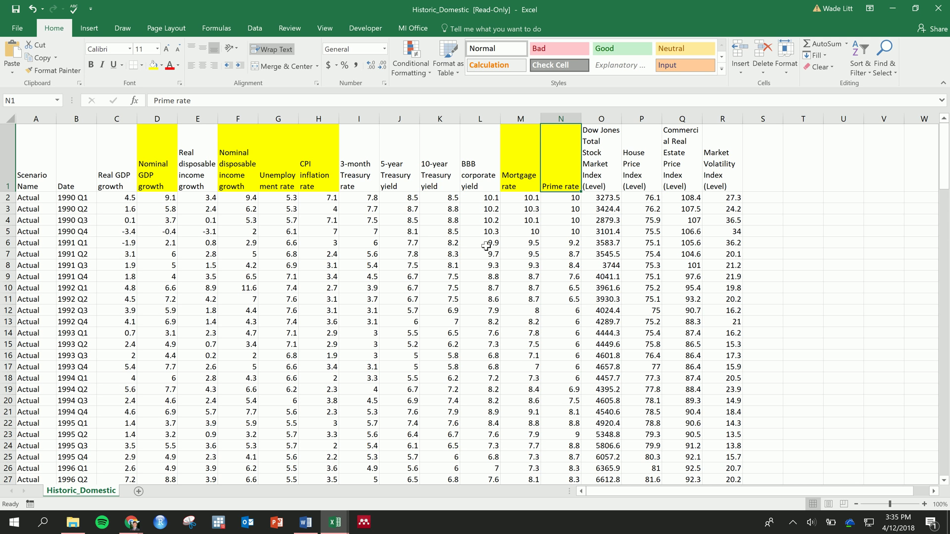
- Fill yellow the four index headers from Dow Jones to Market Volatility
{"action": "left_click_drag", "start_coordinate": [481, 187], "coordinate": [366, 188]}
{"action": "left_click", "coordinate": [550, 270]}
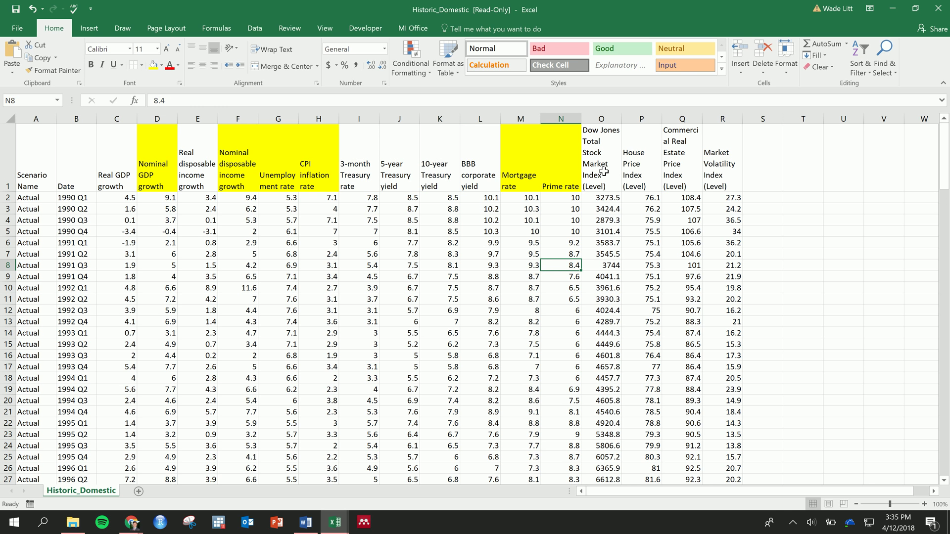
{"action": "left_click_drag", "start_coordinate": [612, 181], "coordinate": [725, 181]}
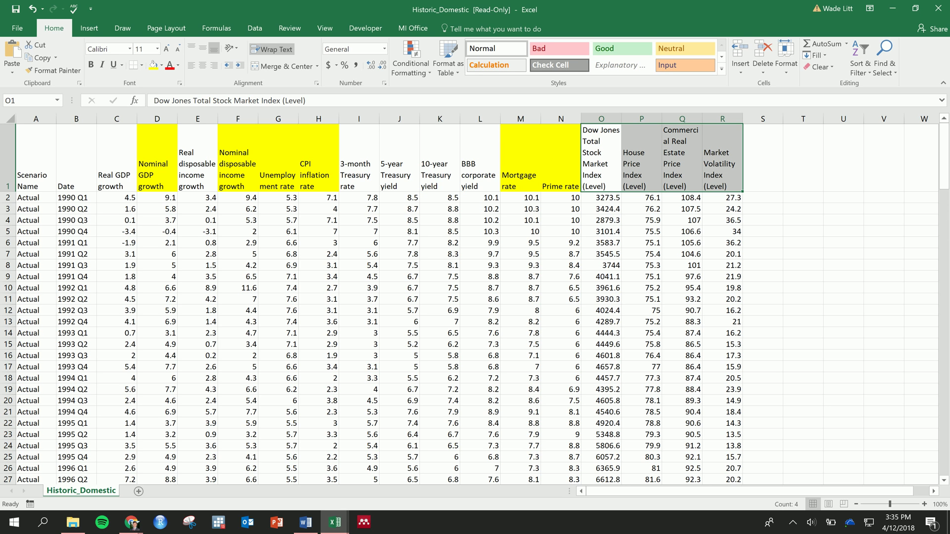
{"action": "left_click", "coordinate": [153, 66]}
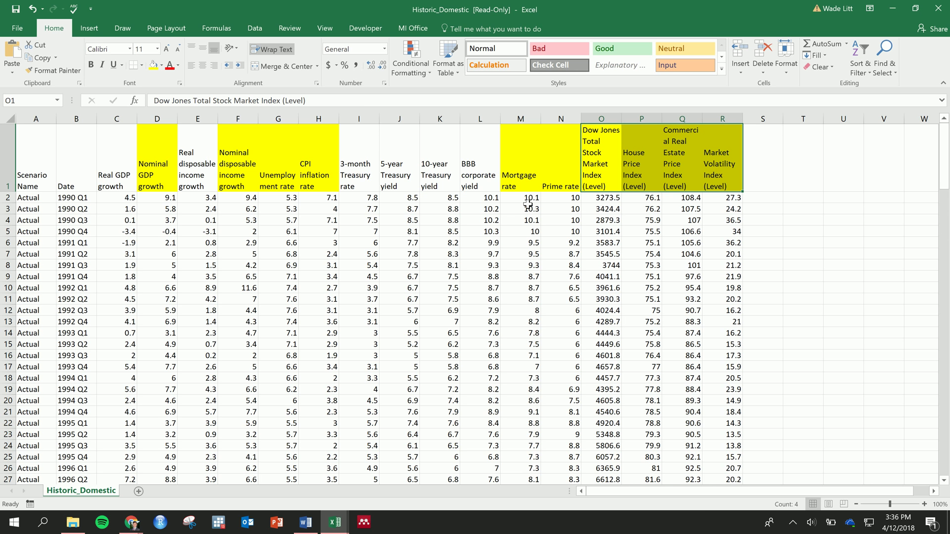
- Delete the Treasury and BBB yield, Real disposable income and Real GDP columns
{"action": "left_click_drag", "start_coordinate": [359, 116], "coordinate": [483, 123]}
{"action": "right_click", "coordinate": [487, 126]}
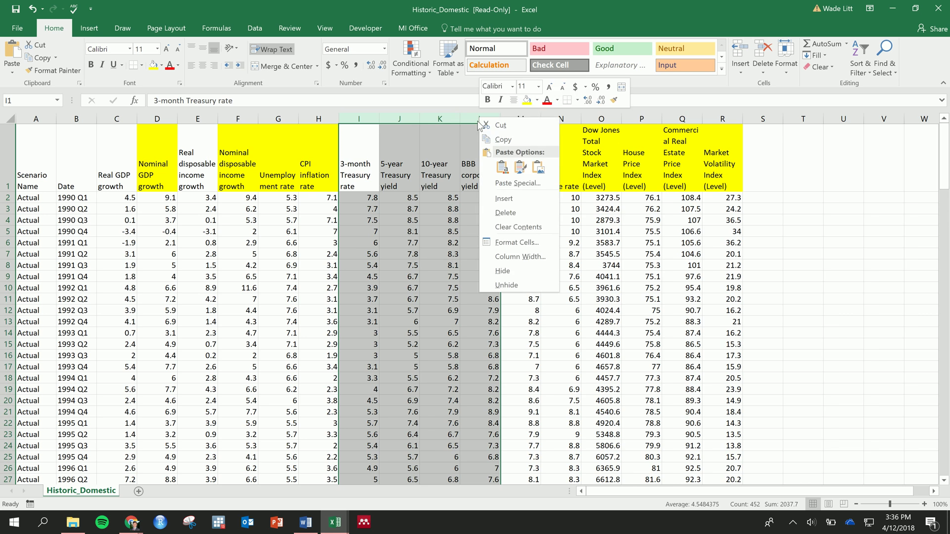
{"action": "left_click", "coordinate": [515, 221]}
{"action": "right_click", "coordinate": [217, 126]}
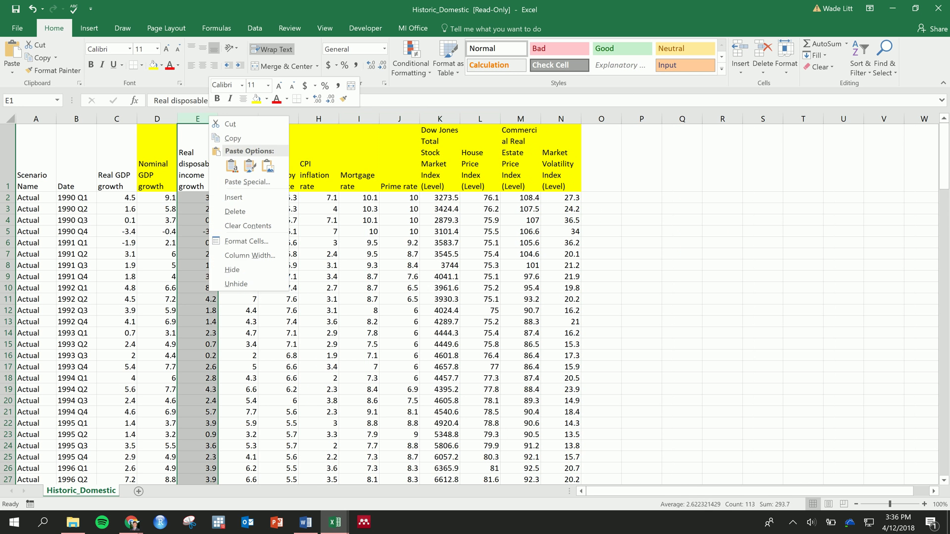
{"action": "left_click", "coordinate": [244, 220]}
{"action": "left_click", "coordinate": [127, 128]}
{"action": "key", "text": "ctrl+minus"}
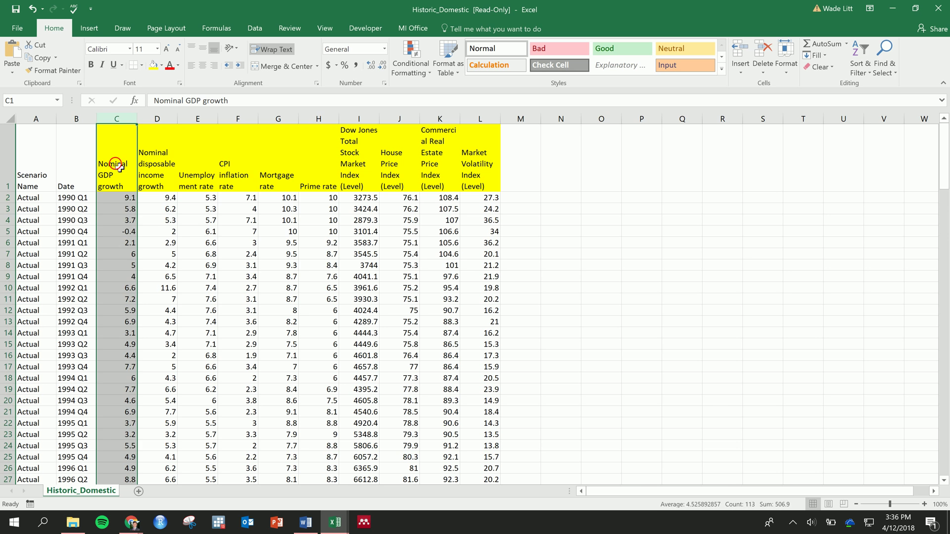
{"action": "left_click_drag", "start_coordinate": [119, 168], "coordinate": [482, 269]}
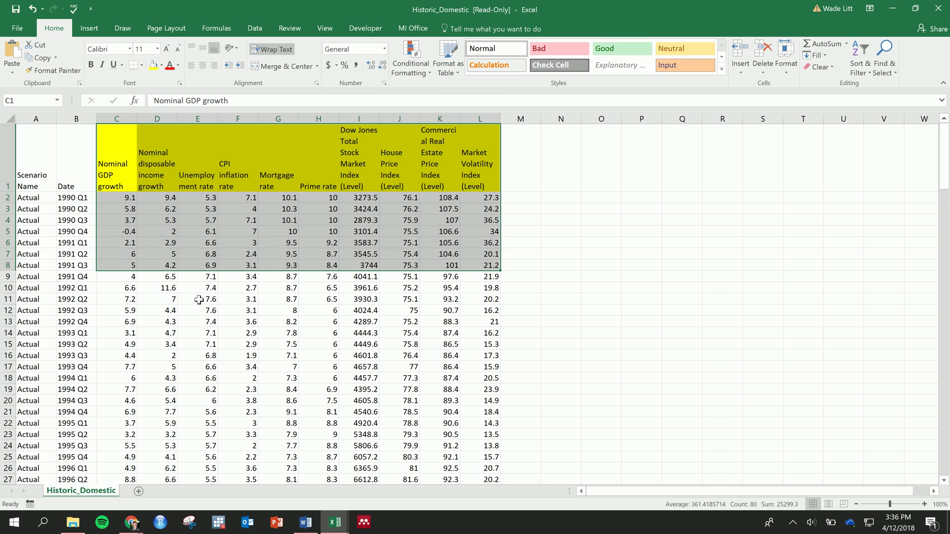
{"action": "left_click", "coordinate": [198, 299]}
{"action": "left_click_drag", "start_coordinate": [72, 199], "coordinate": [74, 243]}
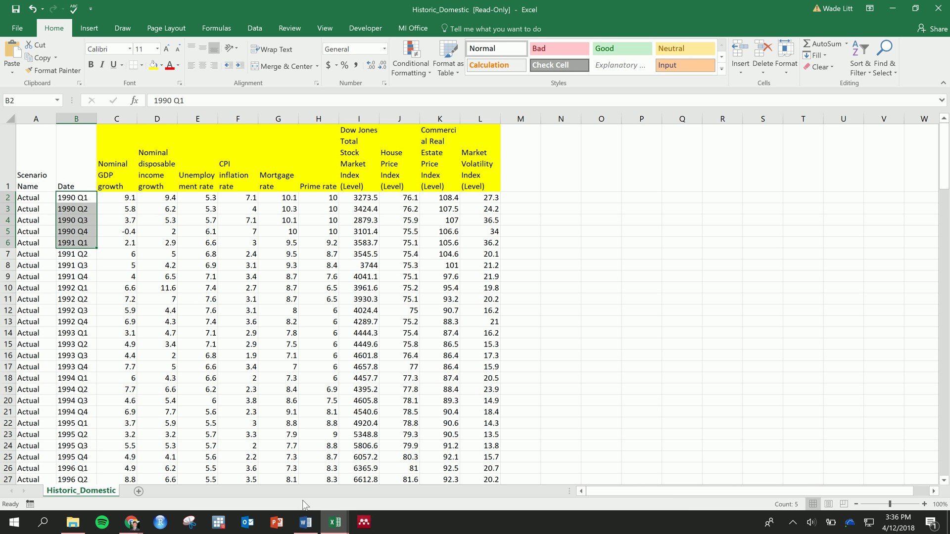
{"action": "left_click", "coordinate": [334, 522]}
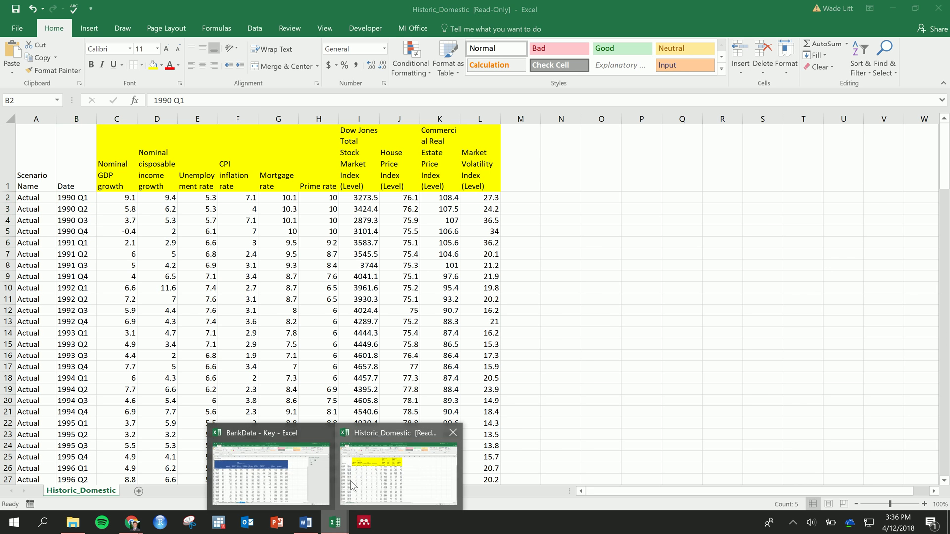
{"action": "left_click", "coordinate": [280, 474]}
{"action": "left_click_drag", "start_coordinate": [39, 220], "coordinate": [84, 265]}
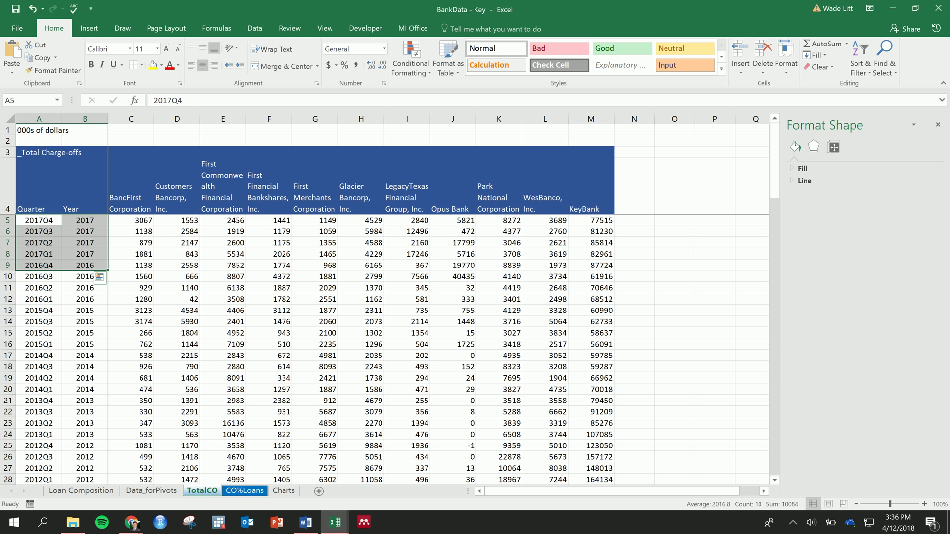
{"action": "left_click_drag", "start_coordinate": [43, 220], "coordinate": [39, 288]}
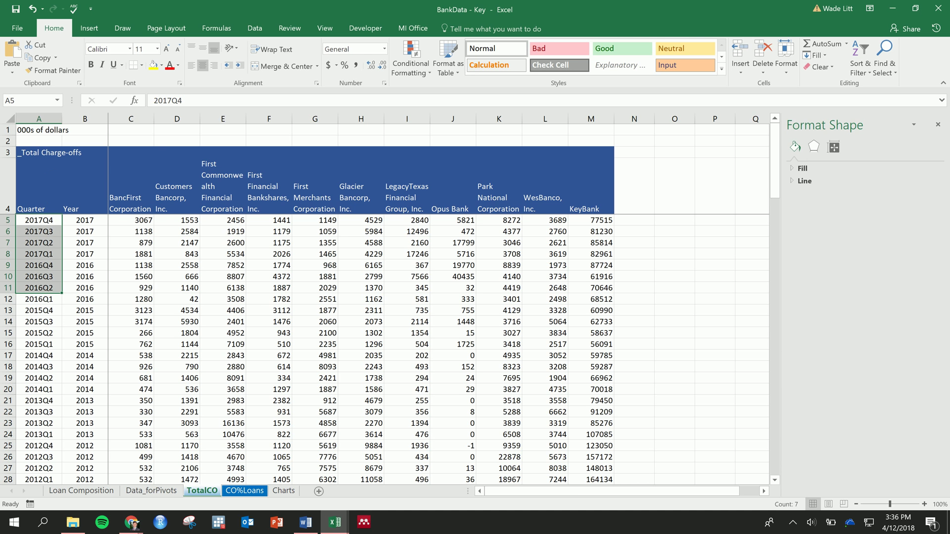
{"action": "key", "text": "alt+Tab"}
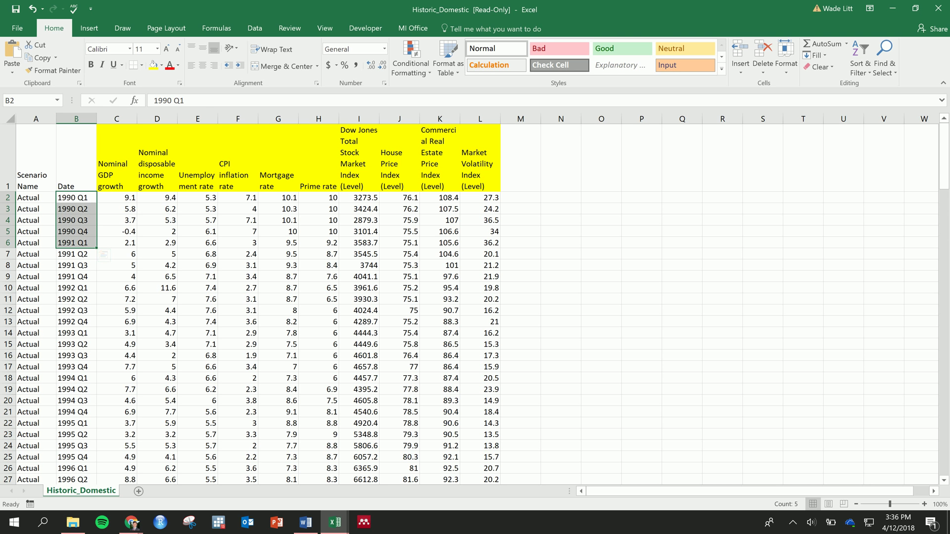
- Insert a blank column A and fill it with row numbers 1–112
{"action": "left_click", "coordinate": [36, 119]}
{"action": "right_click", "coordinate": [35, 119]}
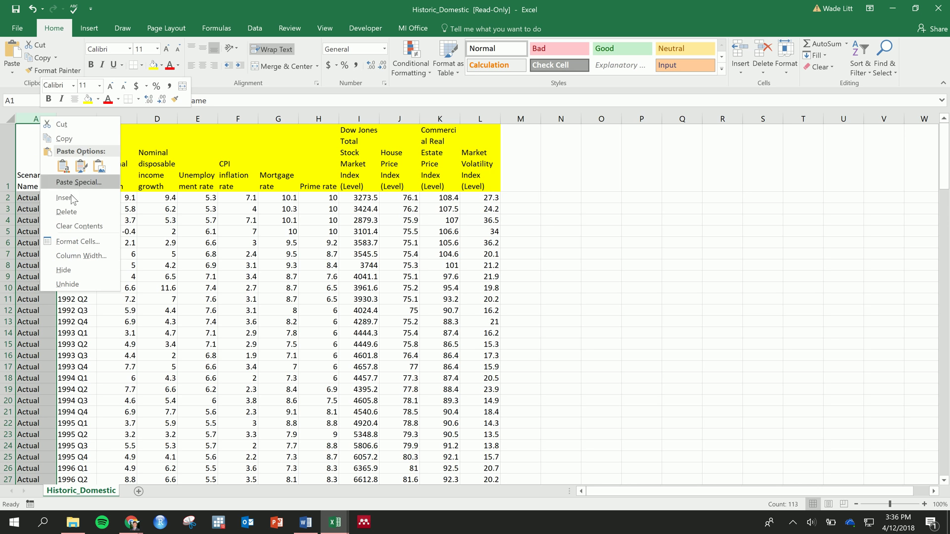
{"action": "left_click", "coordinate": [50, 182]}
{"action": "left_click", "coordinate": [31, 197]}
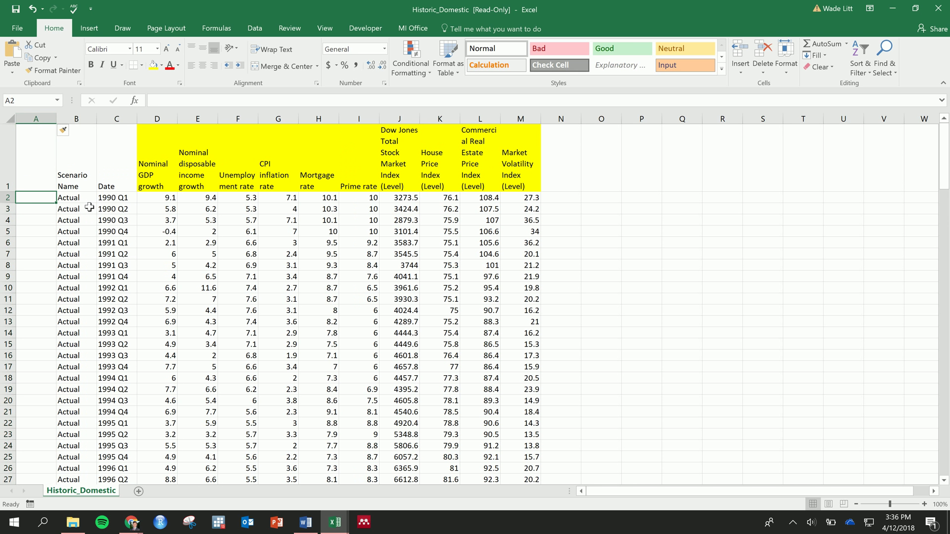
{"action": "type", "text": "1"}
{"action": "key", "text": "Return"}
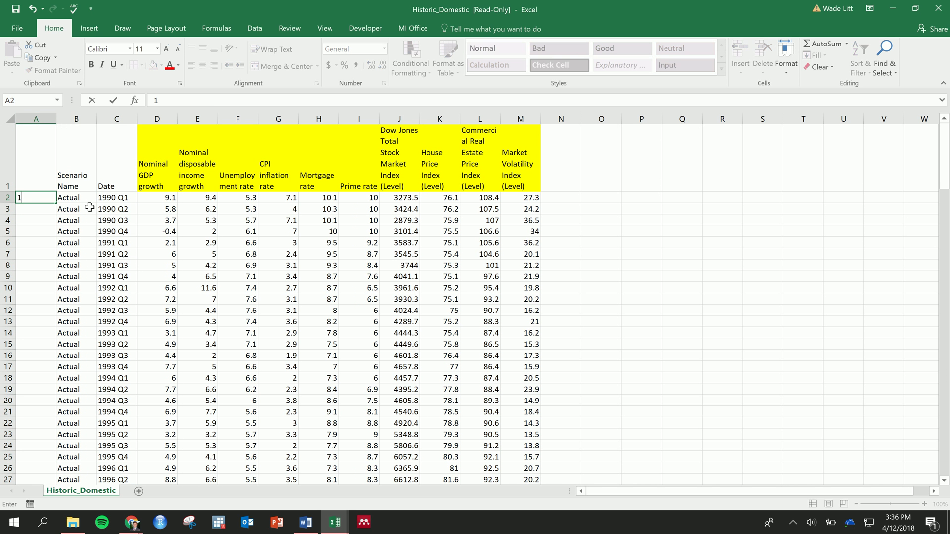
{"action": "type", "text": "2"}
{"action": "key", "text": "Return"}
{"action": "left_click_drag", "start_coordinate": [42, 198], "coordinate": [50, 212]}
{"action": "double_click", "coordinate": [58, 216]}
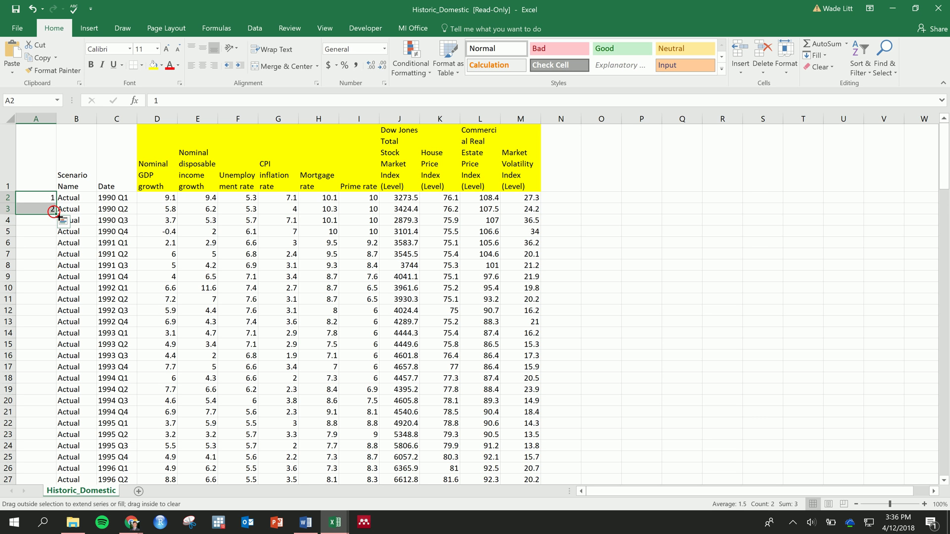
- Filter A1:M113 and sort column A largest to smallest so 2017 Q4 is first
{"action": "left_click_drag", "start_coordinate": [48, 180], "coordinate": [527, 277]}
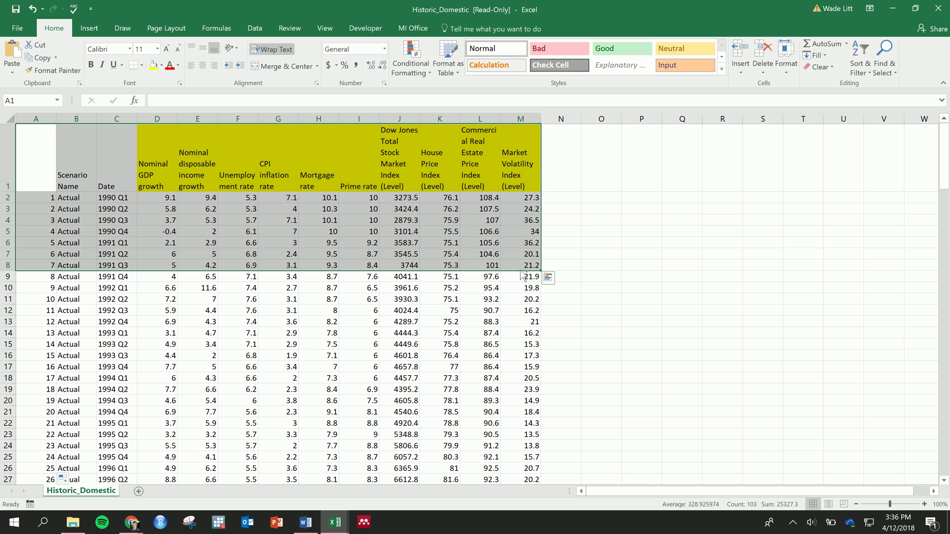
{"action": "key", "text": "ctrl+shift+Down"}
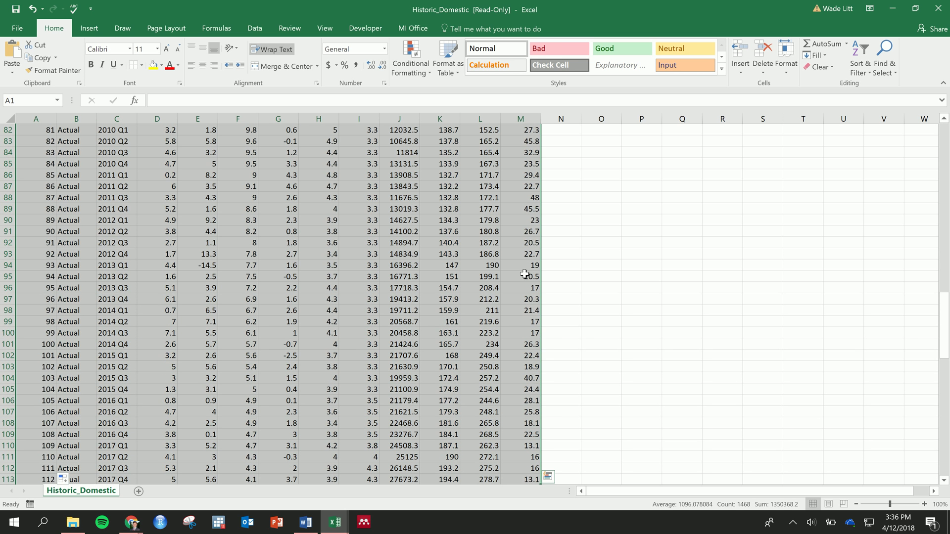
{"action": "scroll", "coordinate": [524, 274], "scroll_direction": "up", "scroll_amount": 20}
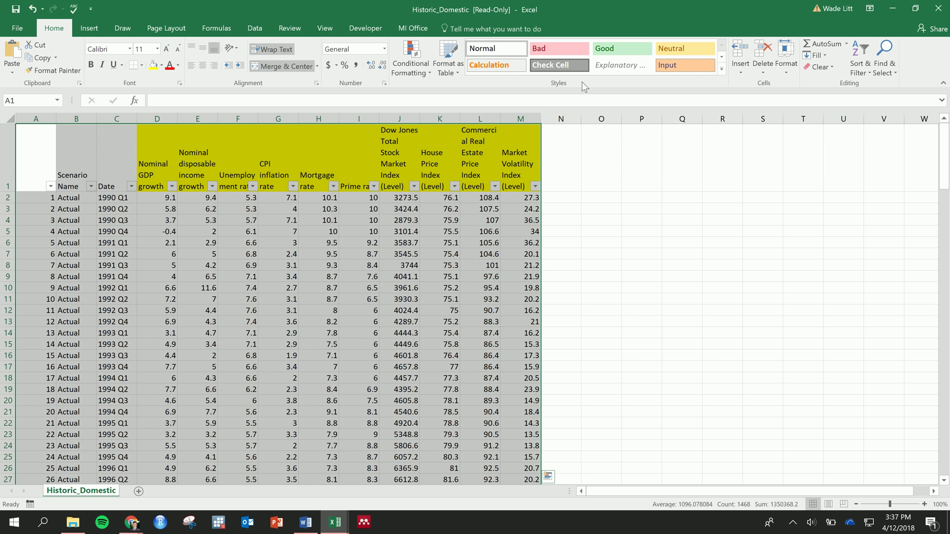
{"action": "left_click", "coordinate": [864, 73]}
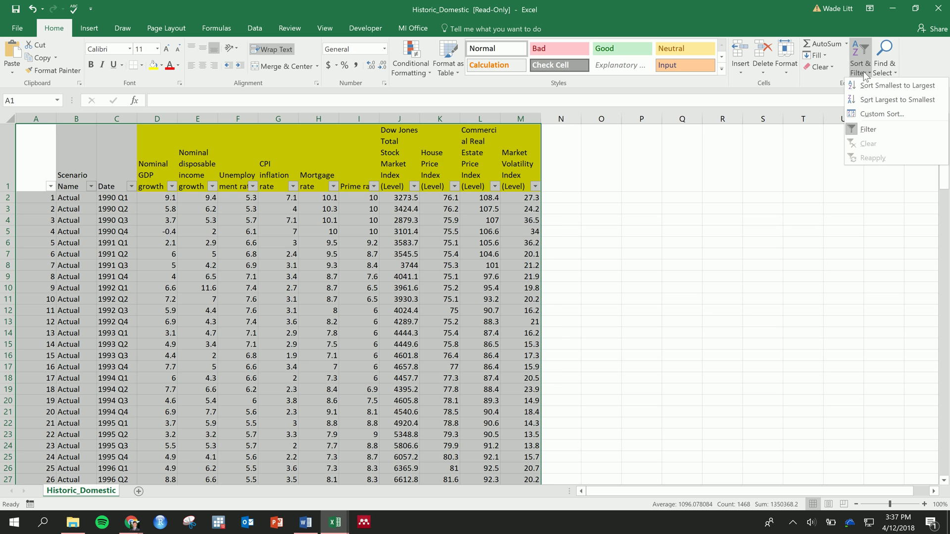
{"action": "left_click", "coordinate": [53, 198]}
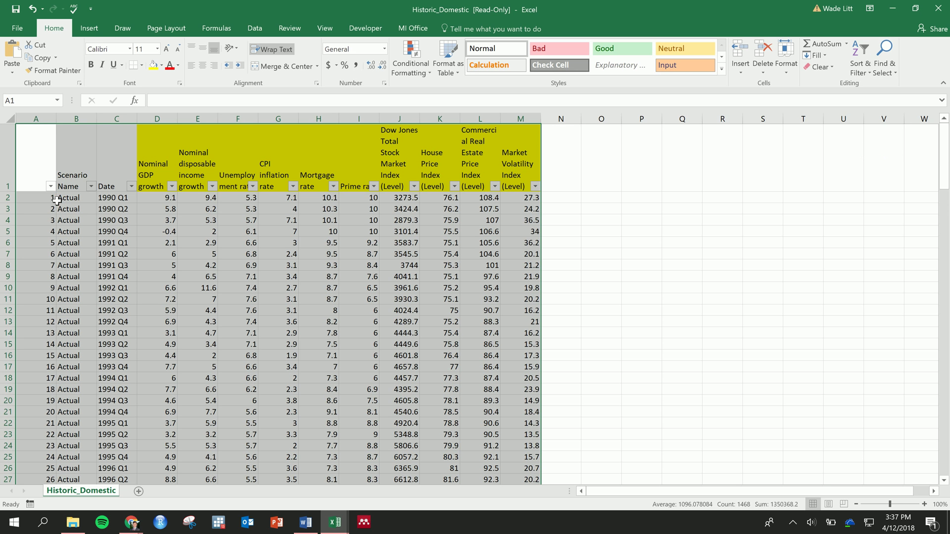
{"action": "left_click", "coordinate": [50, 187]}
{"action": "left_click", "coordinate": [45, 215]}
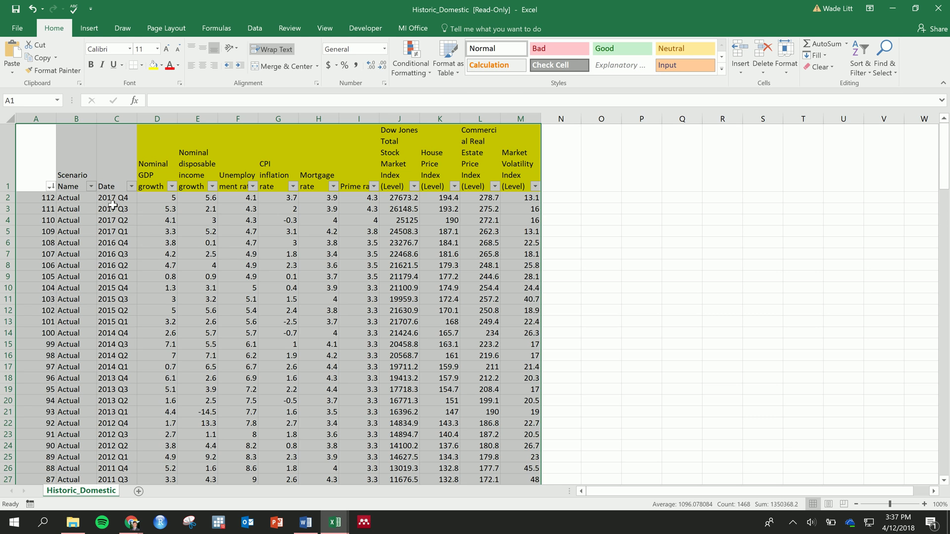
{"action": "left_click_drag", "start_coordinate": [113, 201], "coordinate": [115, 243]}
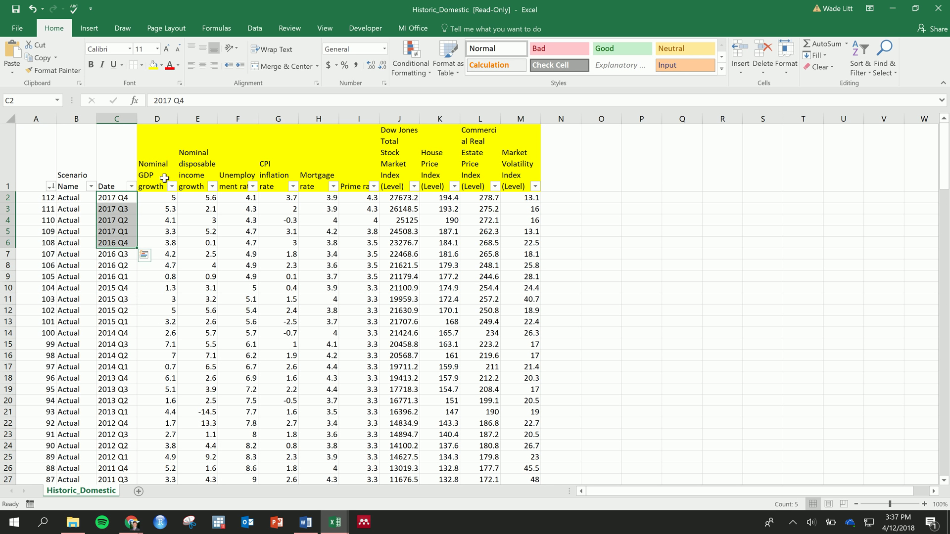
- Copy the economic variable columns D1:M113 with their headers
{"action": "left_click_drag", "start_coordinate": [161, 174], "coordinate": [534, 191]}
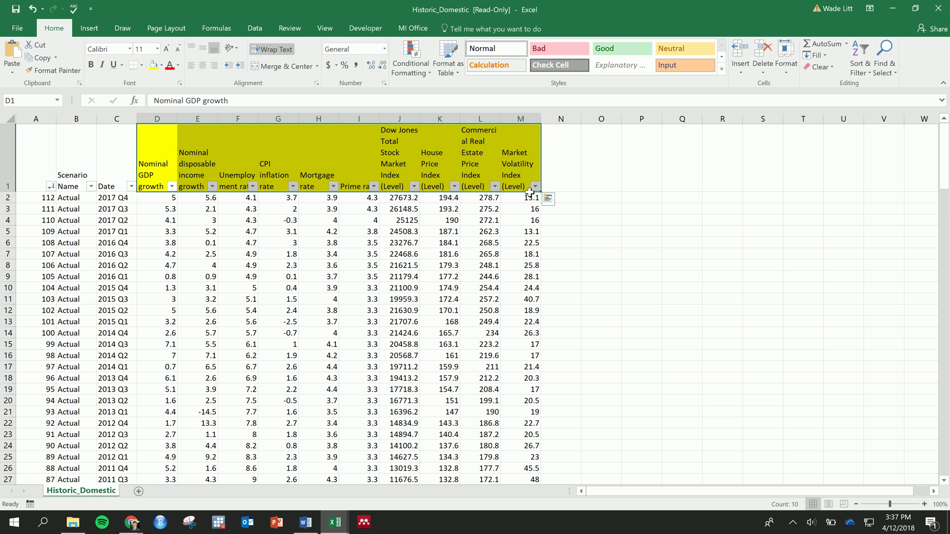
{"action": "key", "text": "ctrl+shift+Down"}
{"action": "key", "text": "ctrl+c"}
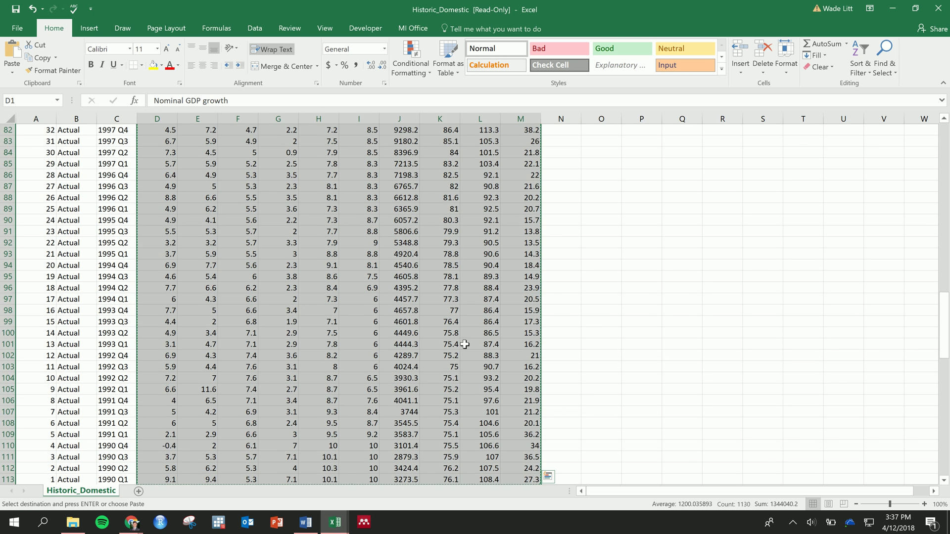
{"action": "key", "text": "ctrl+Tab"}
{"action": "key", "text": "ctrl+Tab"}
- Reselect D1:M113 on Historic_Domestic and bring up the BankData - Key workbook
{"action": "left_click", "coordinate": [209, 313]}
{"action": "key", "text": "ctrl+Up"}
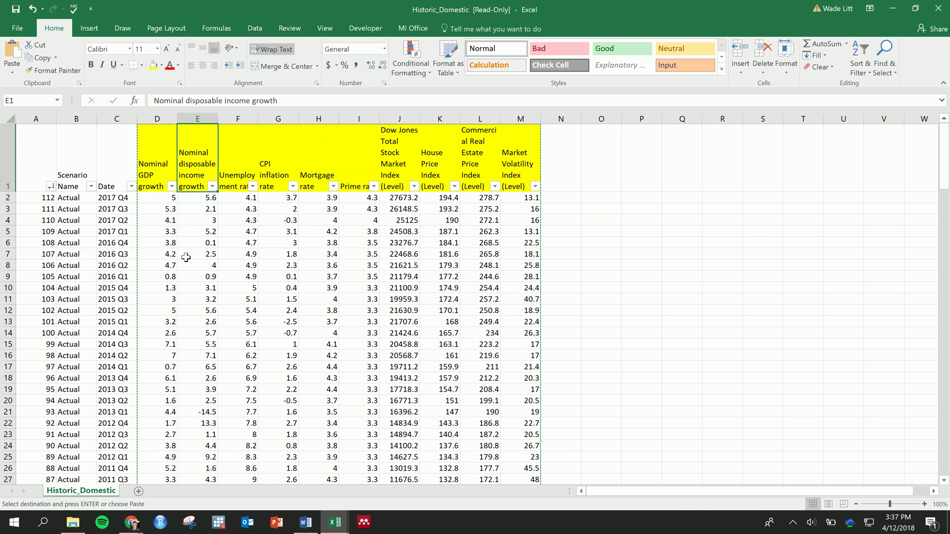
{"action": "left_click_drag", "start_coordinate": [312, 369], "coordinate": [34, 344]}
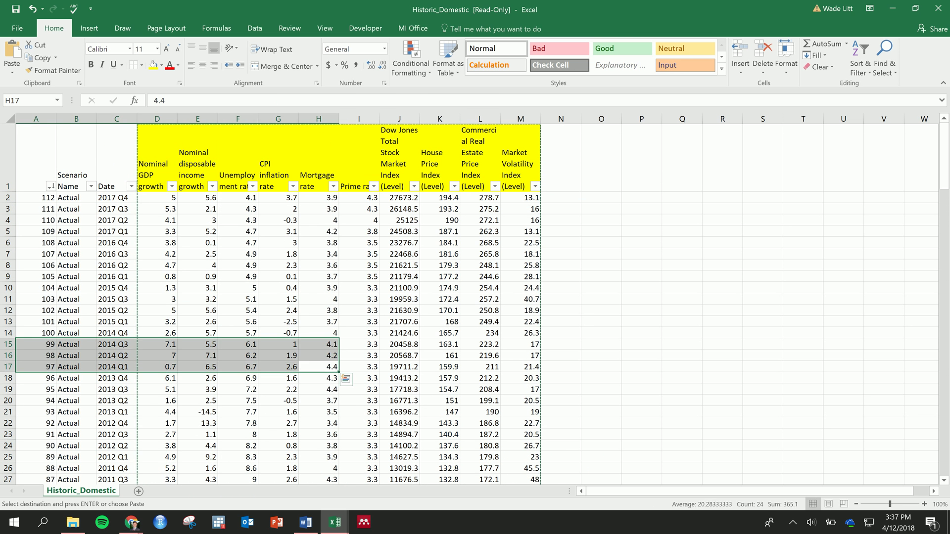
{"action": "left_click", "coordinate": [255, 289]}
{"action": "left_click", "coordinate": [160, 175]}
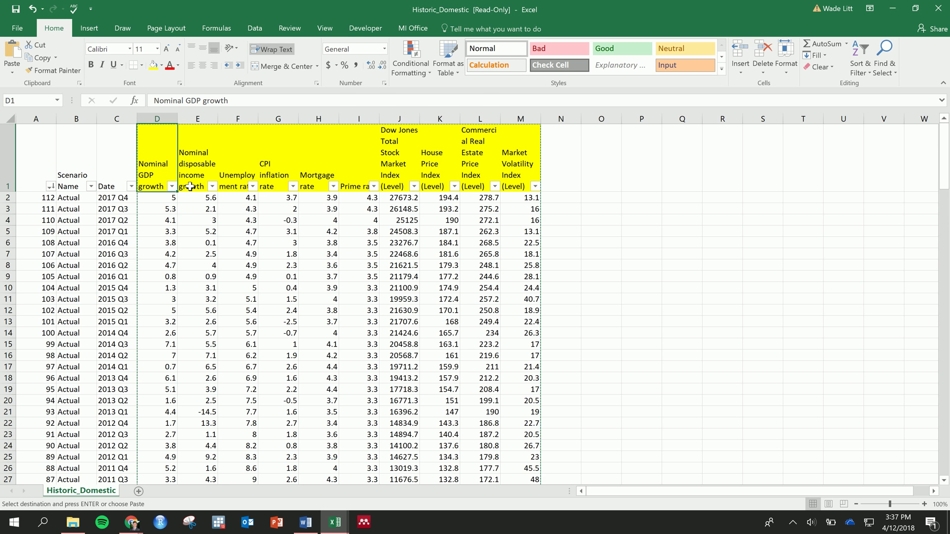
{"action": "key", "text": "ctrl+shift+Down"}
{"action": "key", "text": "ctrl+shift+Right"}
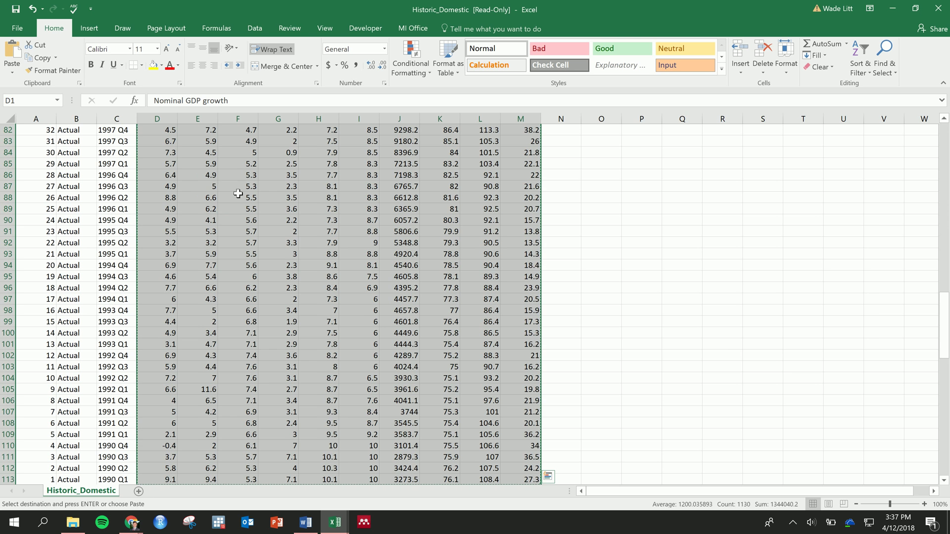
{"action": "key", "text": "alt+Tab"}
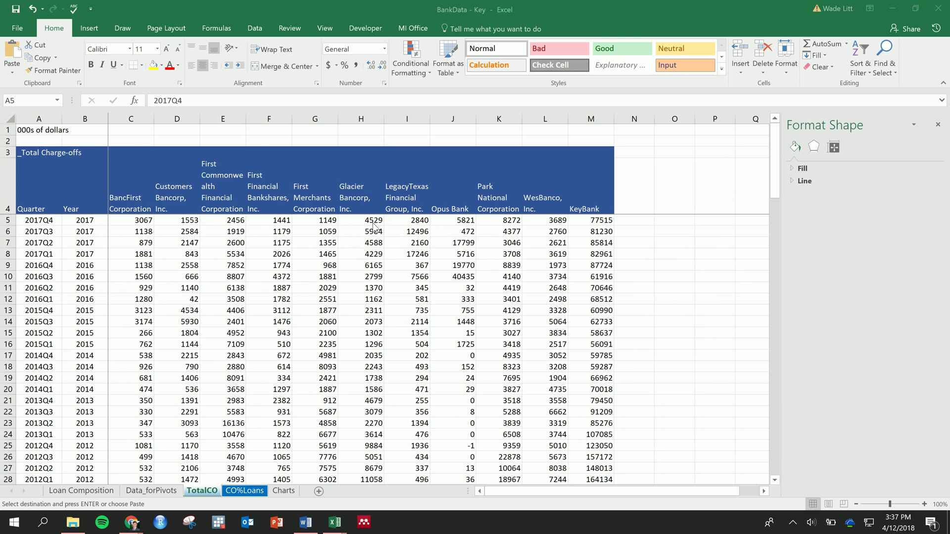
- Paste the ten macro variables at N4 and delete the other banks' columns C–L
{"action": "left_click", "coordinate": [645, 202]}
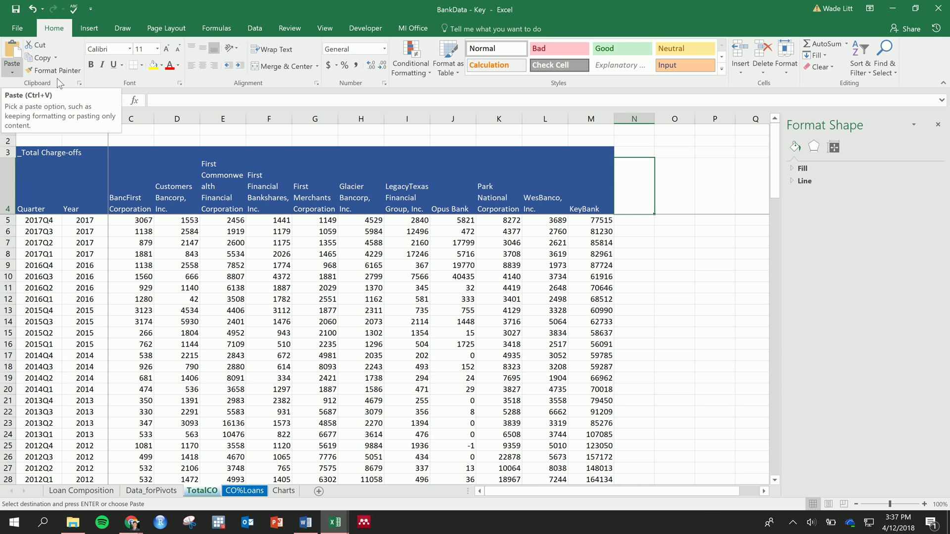
{"action": "left_click", "coordinate": [14, 60]}
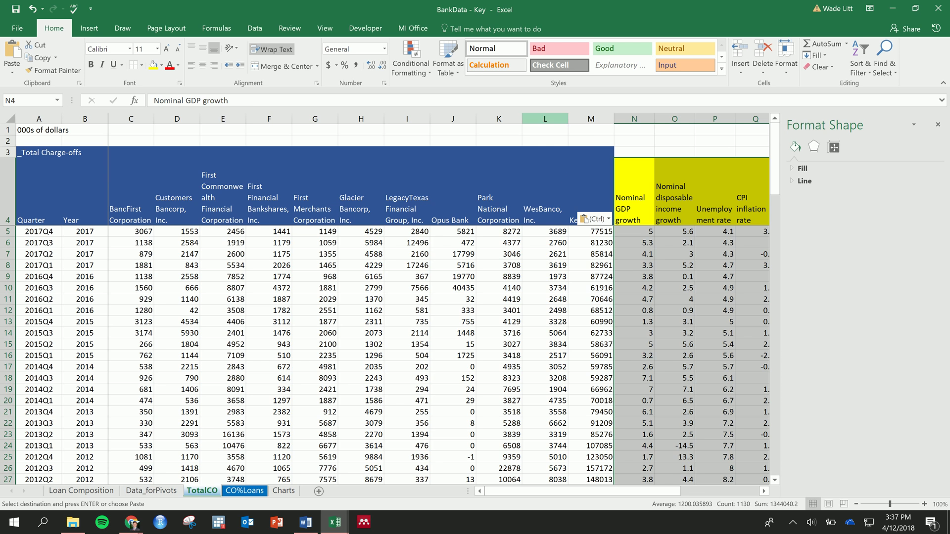
{"action": "left_click_drag", "start_coordinate": [544, 118], "coordinate": [133, 130]}
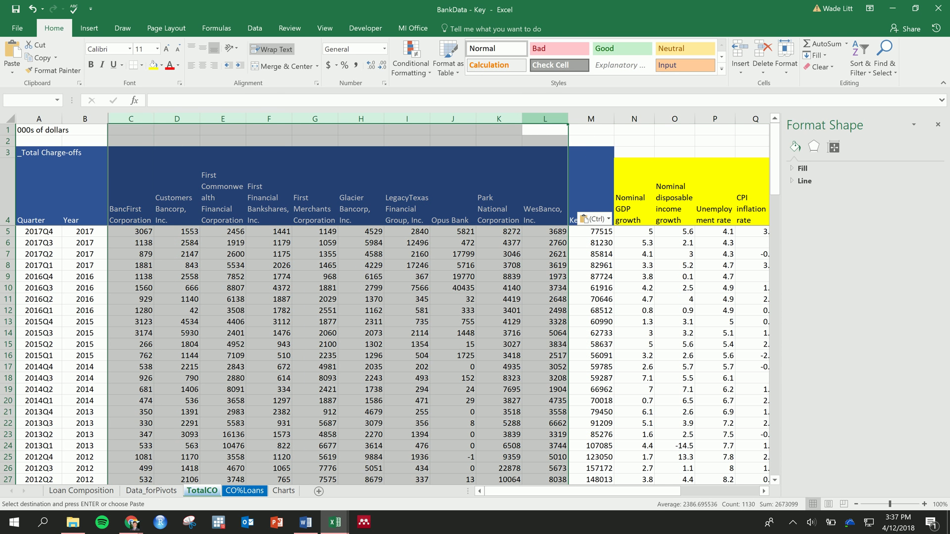
{"action": "right_click", "coordinate": [129, 120]}
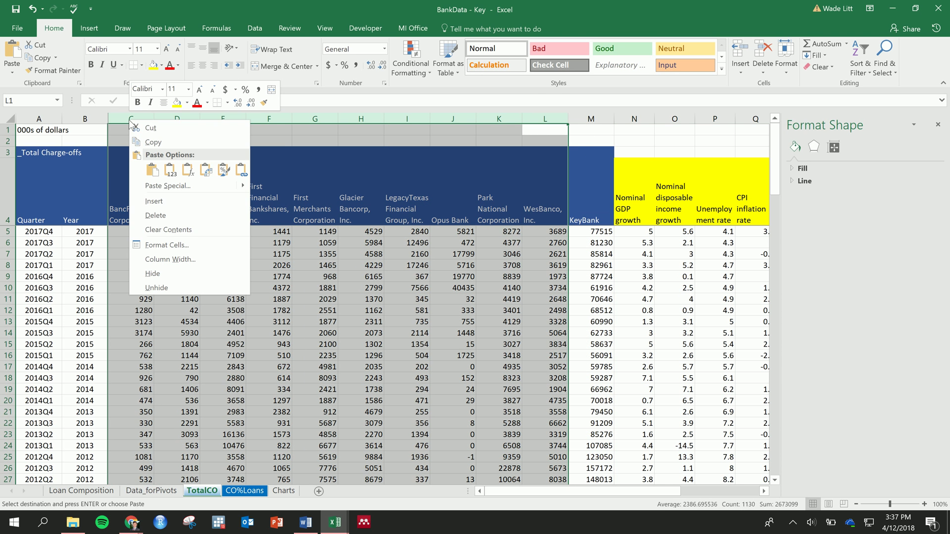
{"action": "left_click", "coordinate": [198, 215]}
- Copy the KeyBank header C4's blue formatting onto the macro headers D4:M4
{"action": "left_click", "coordinate": [188, 311]}
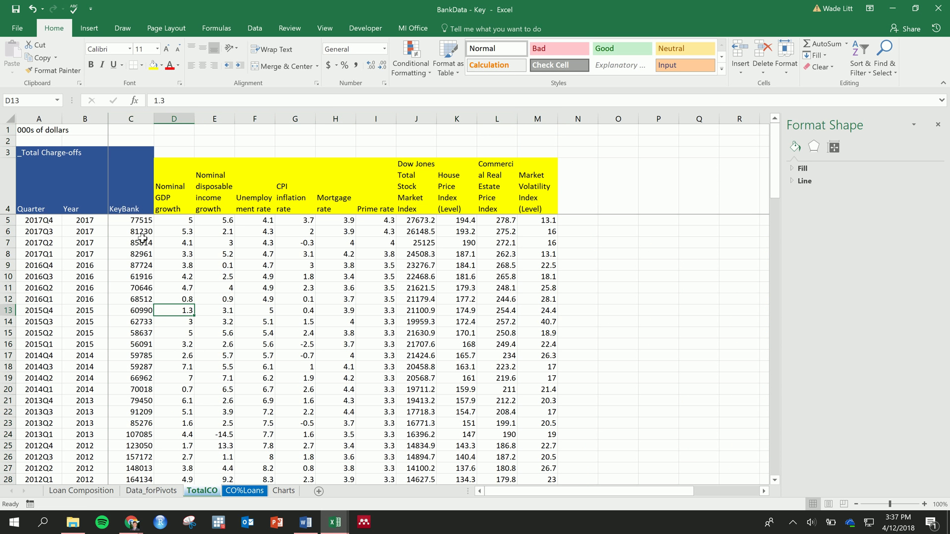
{"action": "left_click", "coordinate": [138, 212]}
{"action": "left_click", "coordinate": [52, 71]}
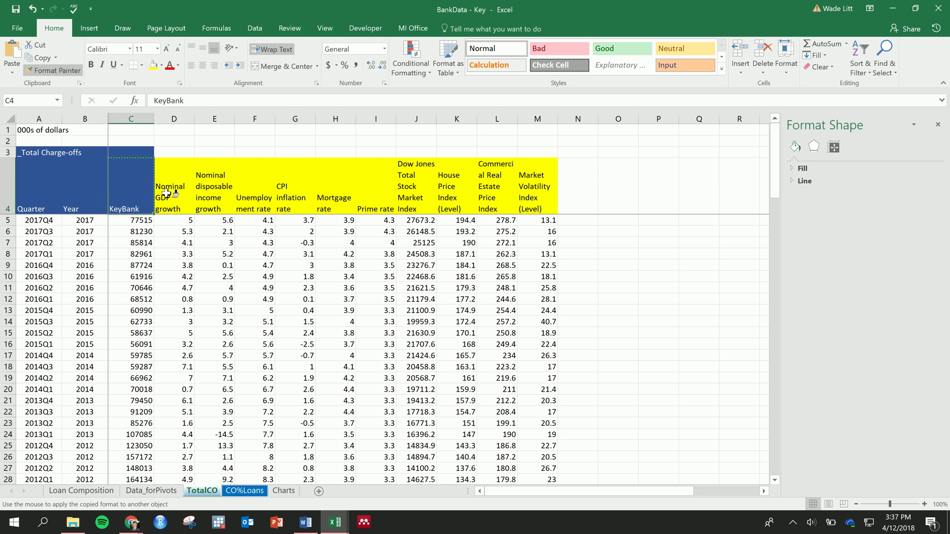
{"action": "left_click_drag", "start_coordinate": [171, 196], "coordinate": [543, 198]}
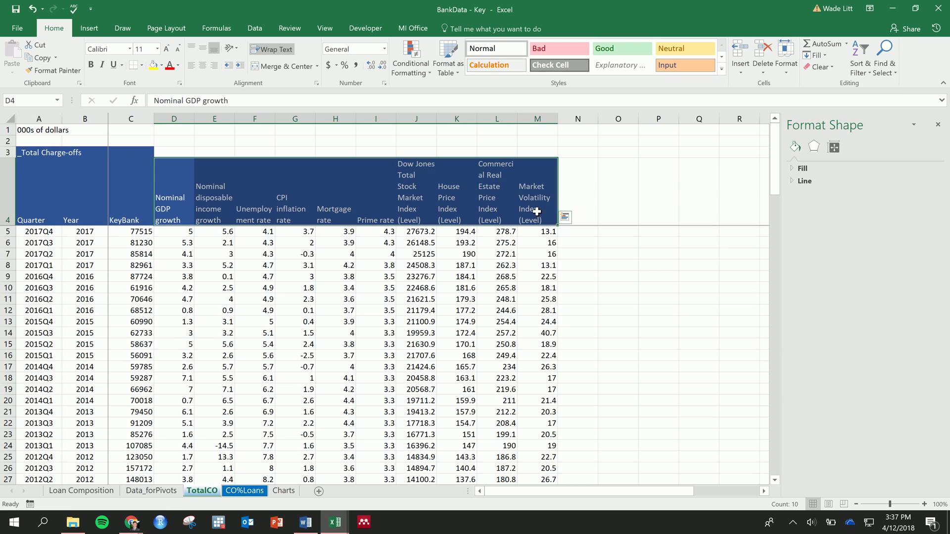
- Paint C3's blue fill across the title row D3:M3
{"action": "left_click", "coordinate": [132, 154]}
{"action": "left_click", "coordinate": [52, 71]}
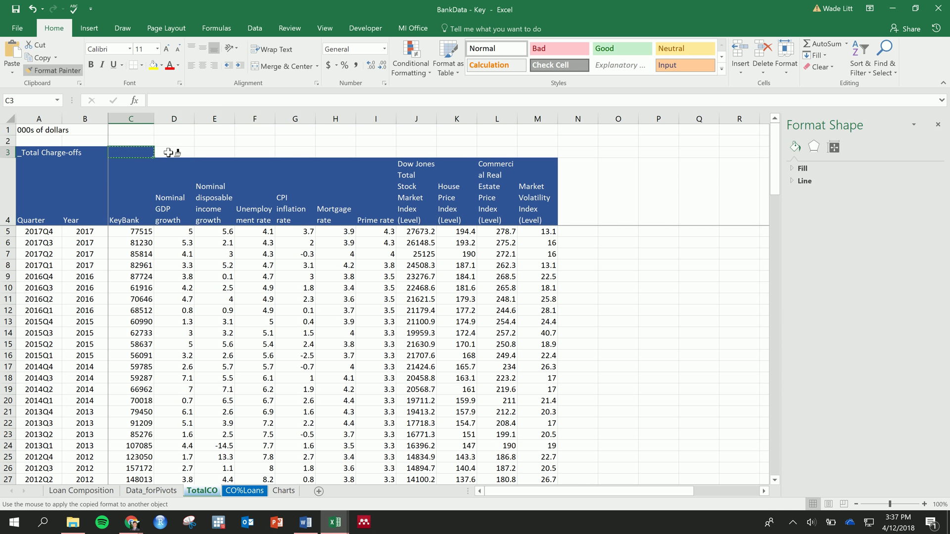
{"action": "left_click_drag", "start_coordinate": [174, 152], "coordinate": [546, 157]}
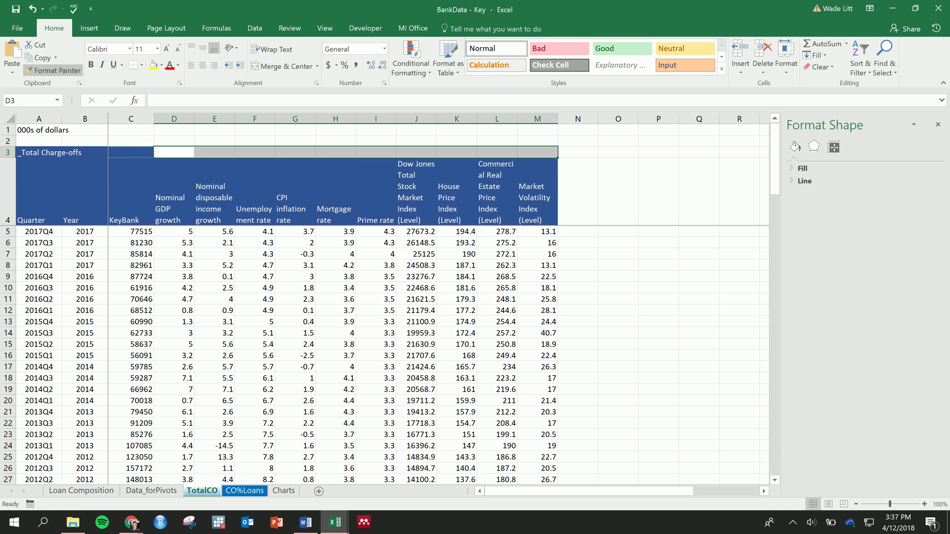
{"action": "left_click", "coordinate": [584, 202]}
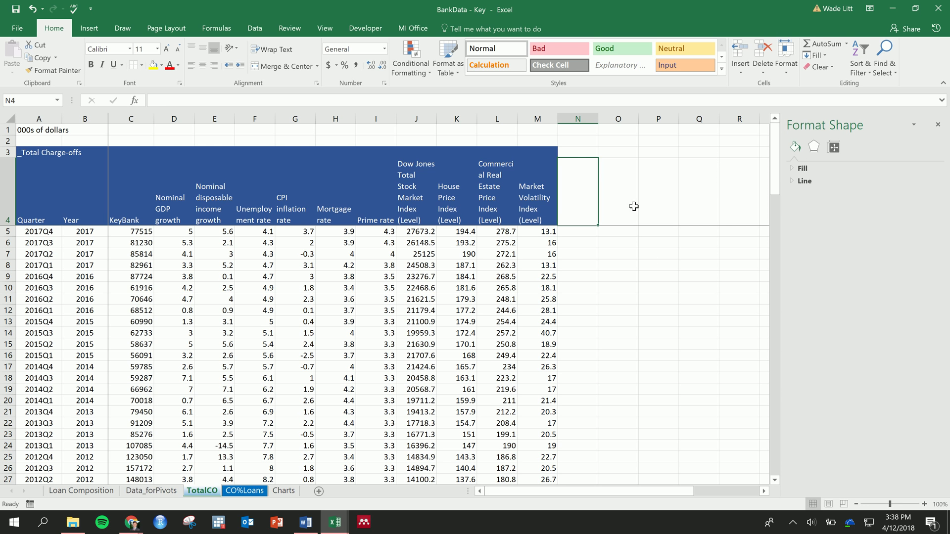
{"action": "left_click", "coordinate": [49, 231]}
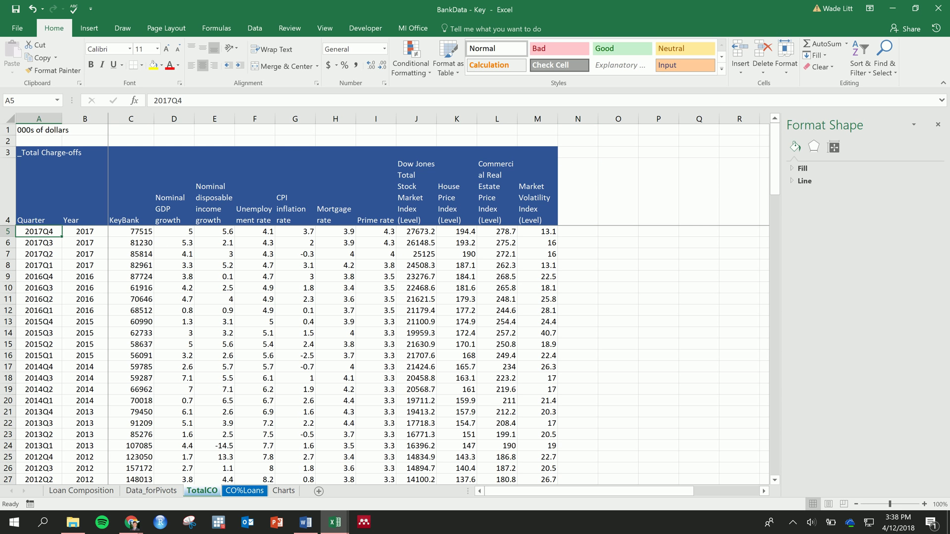
{"action": "left_click", "coordinate": [200, 238]}
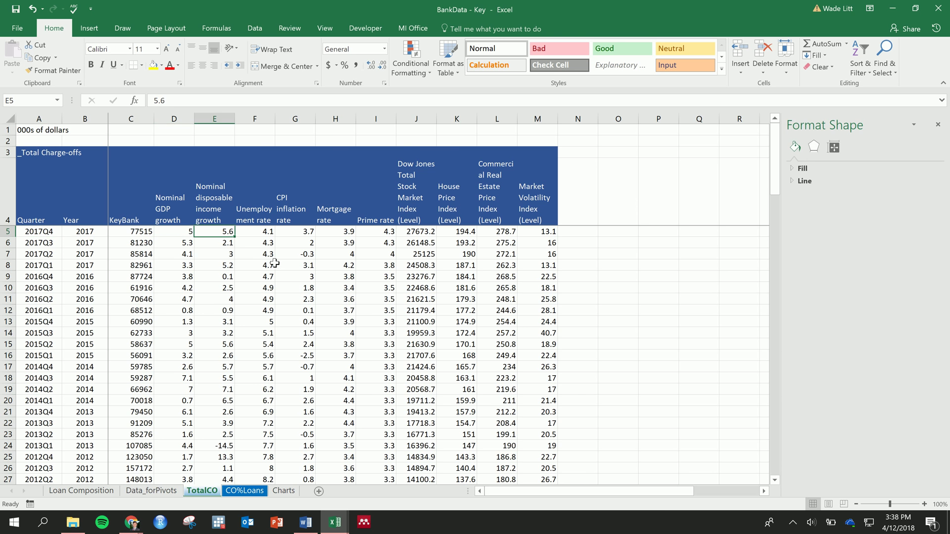
{"action": "left_click", "coordinate": [183, 238]}
{"action": "key", "text": "alt+Tab"}
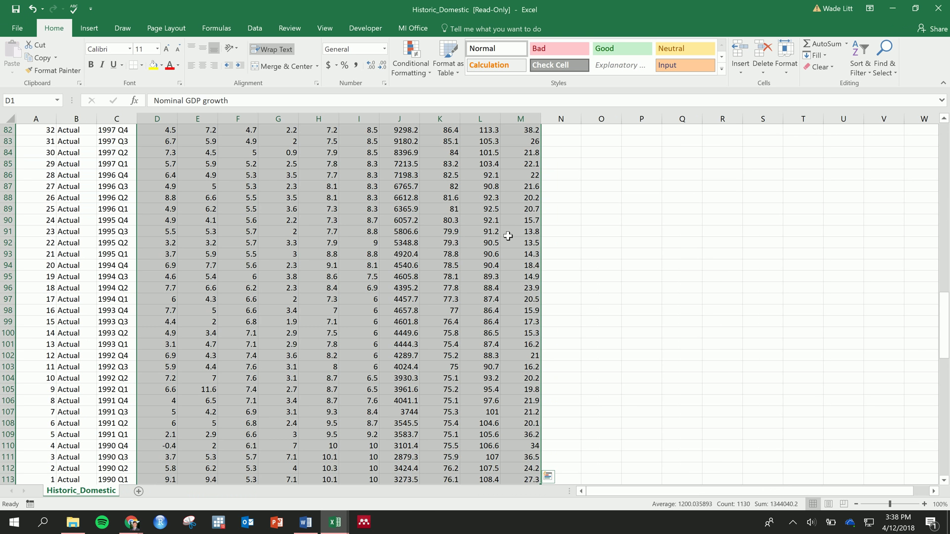
{"action": "scroll", "coordinate": [508, 234], "scroll_direction": "up", "scroll_amount": 8}
{"action": "left_click", "coordinate": [162, 200]}
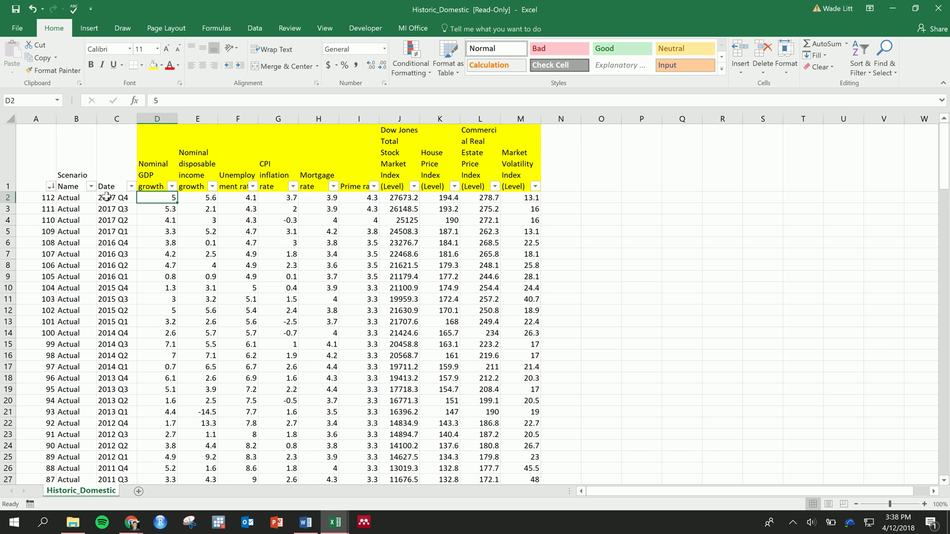
{"action": "key", "text": "alt+Tab"}
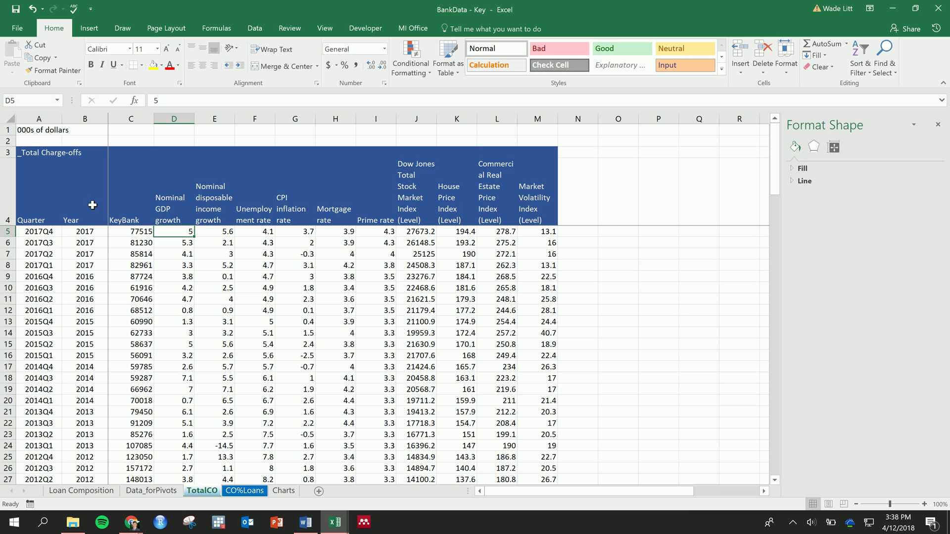
{"action": "left_click_drag", "start_coordinate": [141, 225], "coordinate": [159, 321]}
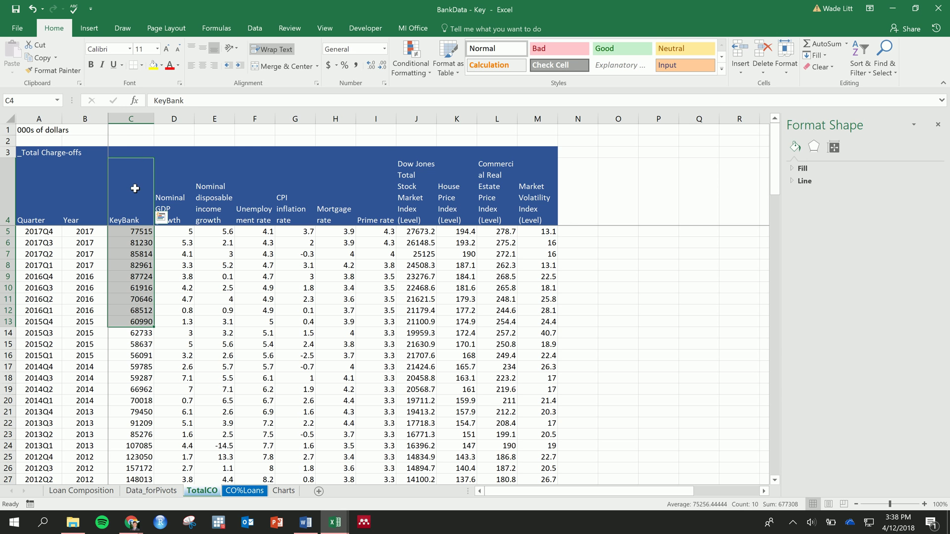
{"action": "left_click_drag", "start_coordinate": [181, 200], "coordinate": [541, 207]}
{"action": "left_click", "coordinate": [145, 216]}
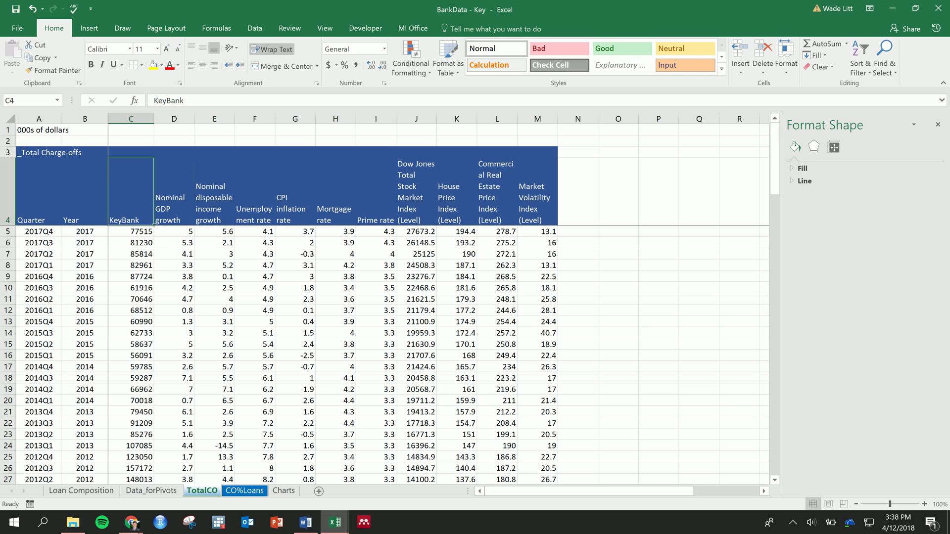